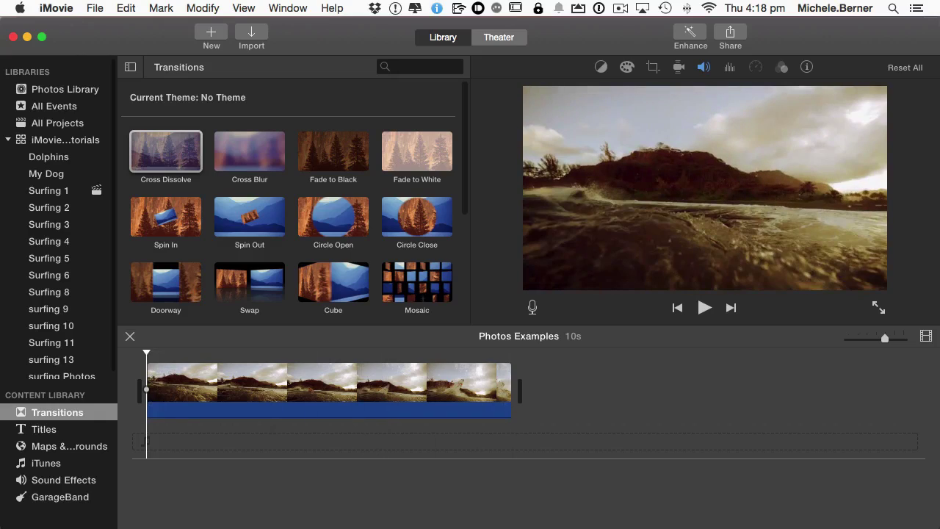
- Open the surfing Photos event and insert the surfer silhouette photo in the timeline before the wave video clip
scroll(59, 220, down, 1)
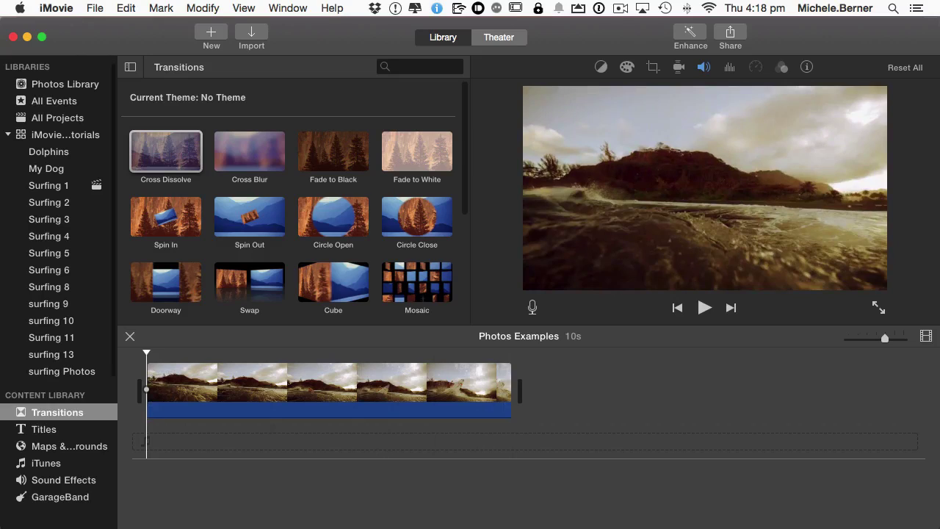
click(62, 372)
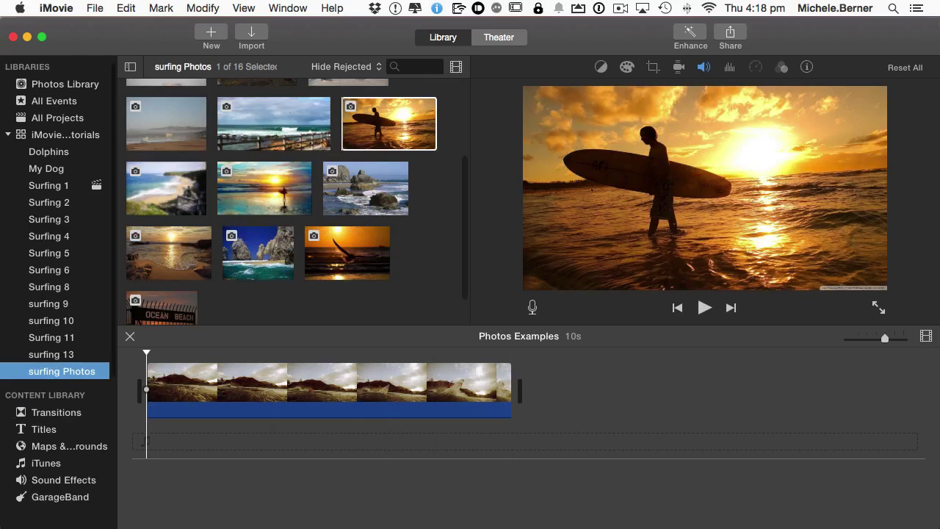
click(147, 354)
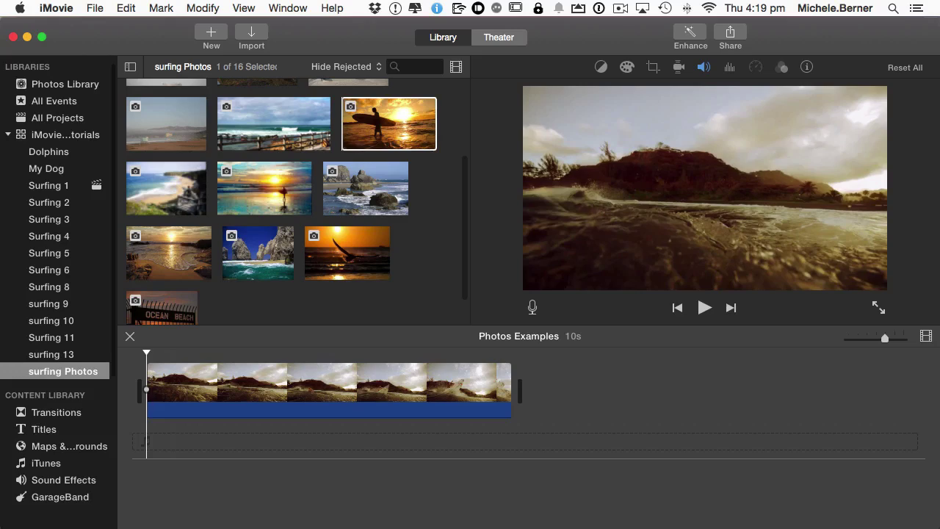
scroll(364, 124, down, 1)
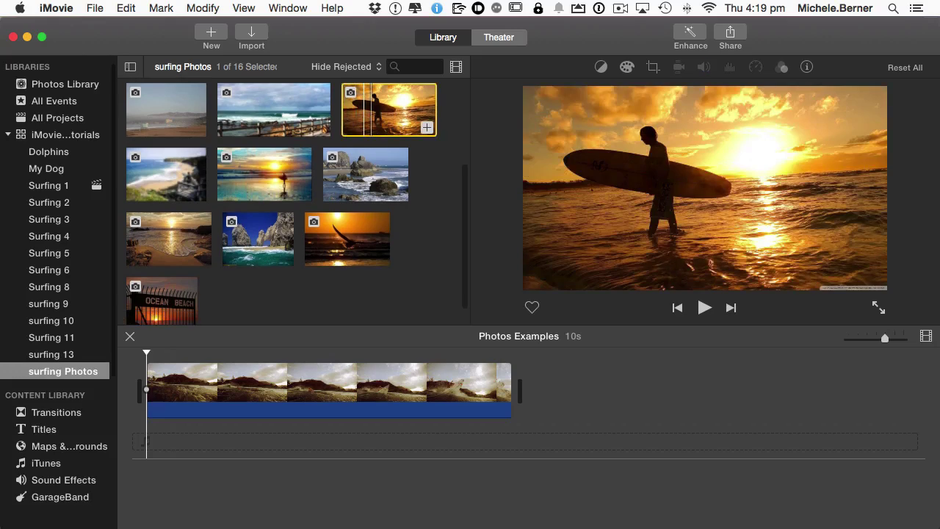
drag(371, 110, 163, 429)
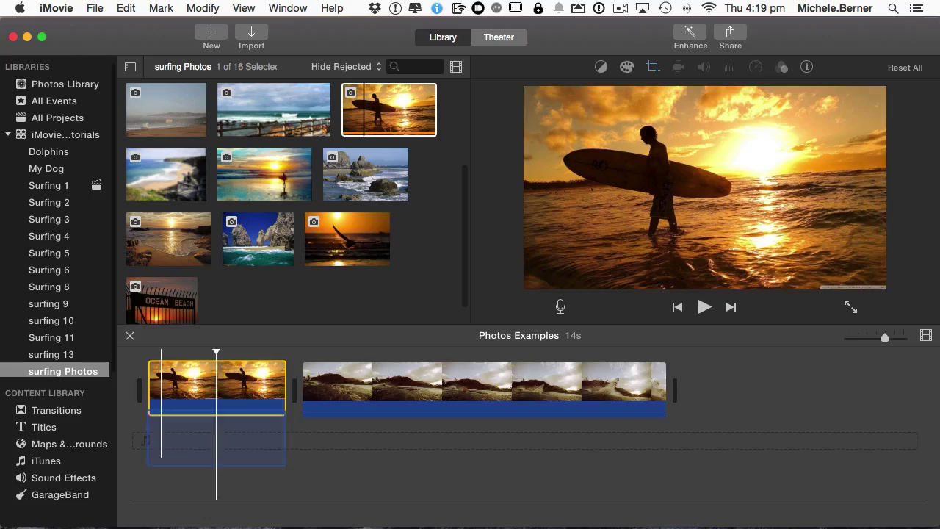
- Insert the Ocean Beach gate photo at the start of the timeline and the seagull photo between the surfer photo and the wave video
click(157, 301)
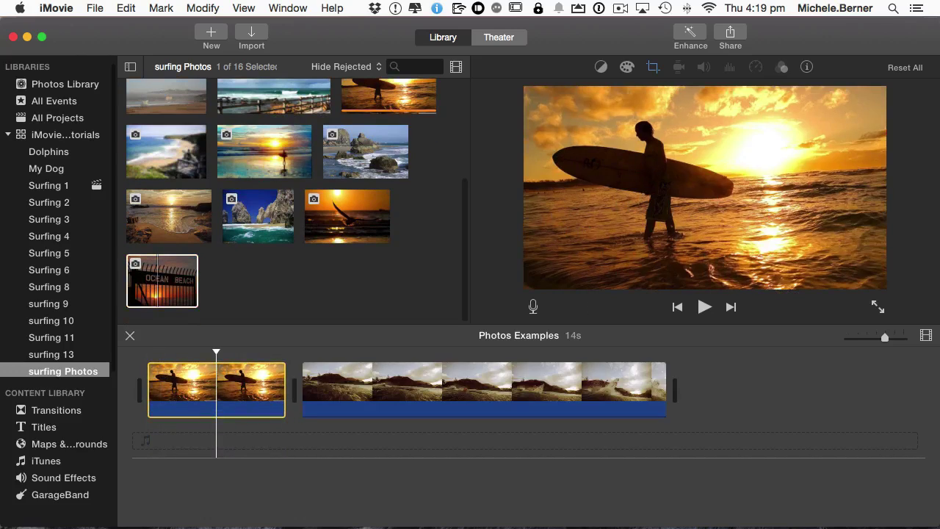
drag(165, 290, 160, 387)
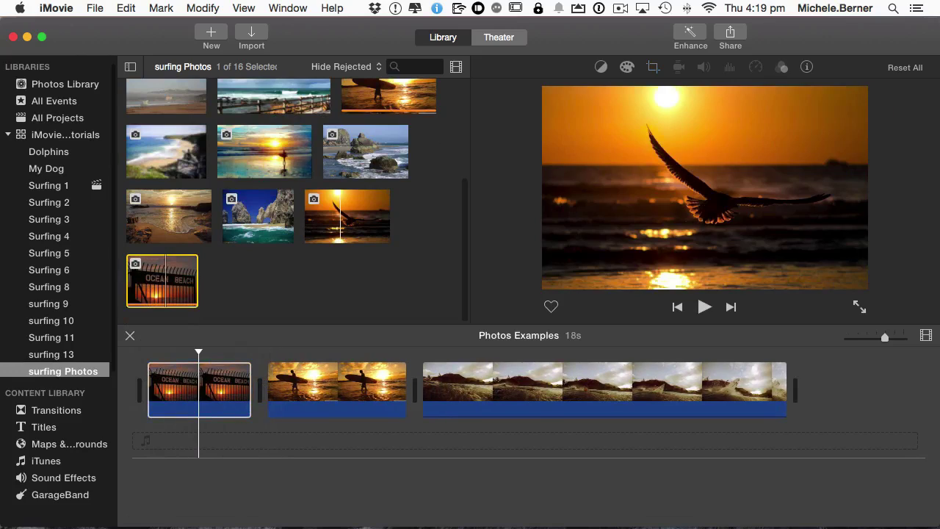
click(340, 217)
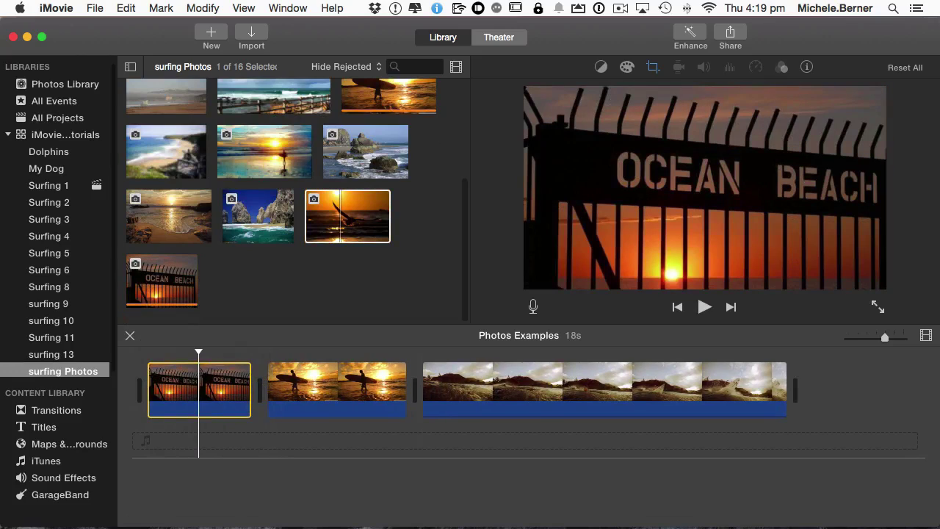
drag(335, 217, 423, 385)
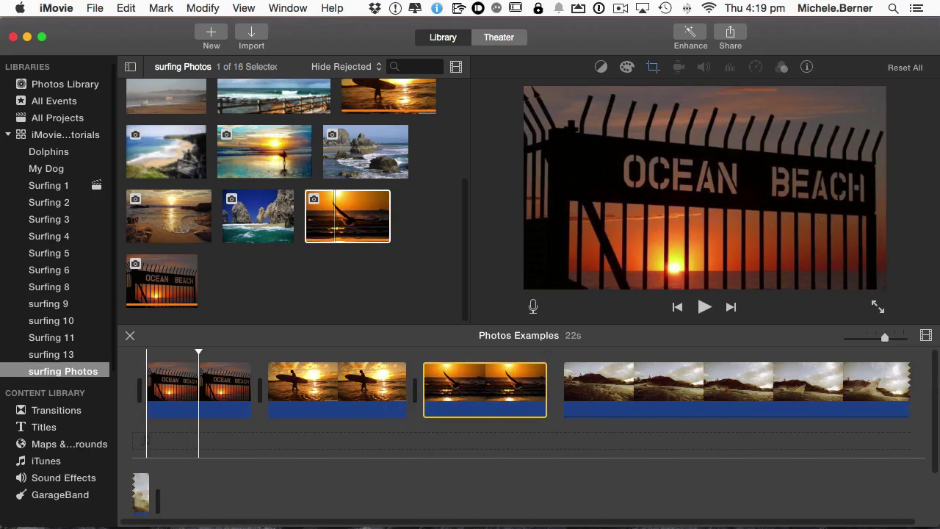
- Play the timeline from its beginning to review how the added photos move before the video clip
click(146, 389)
key(space)
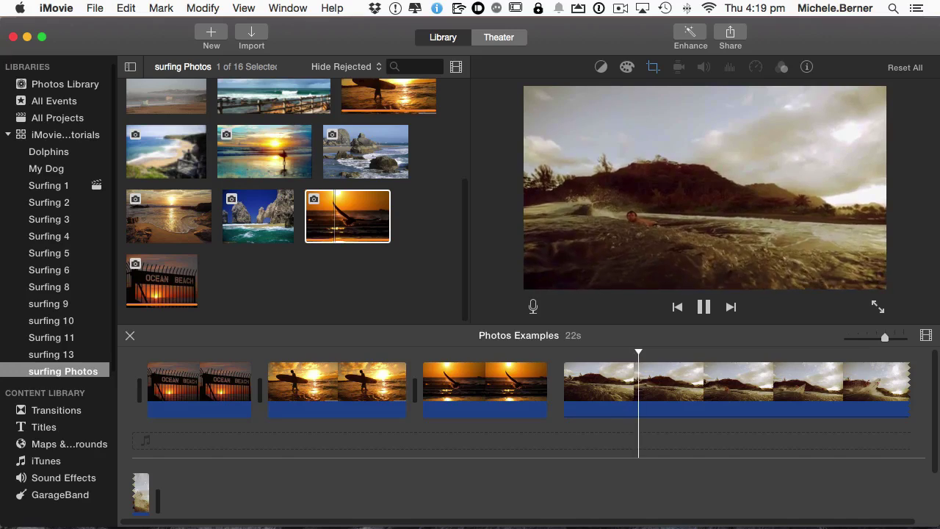
key(space)
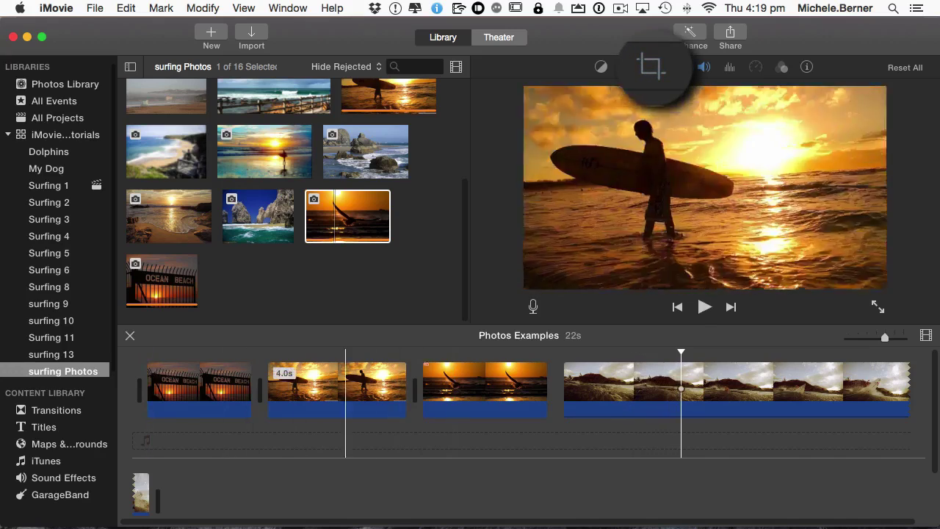
- Open the Ken Burns cropping of the Ocean Beach photo and make its End frame active
click(215, 388)
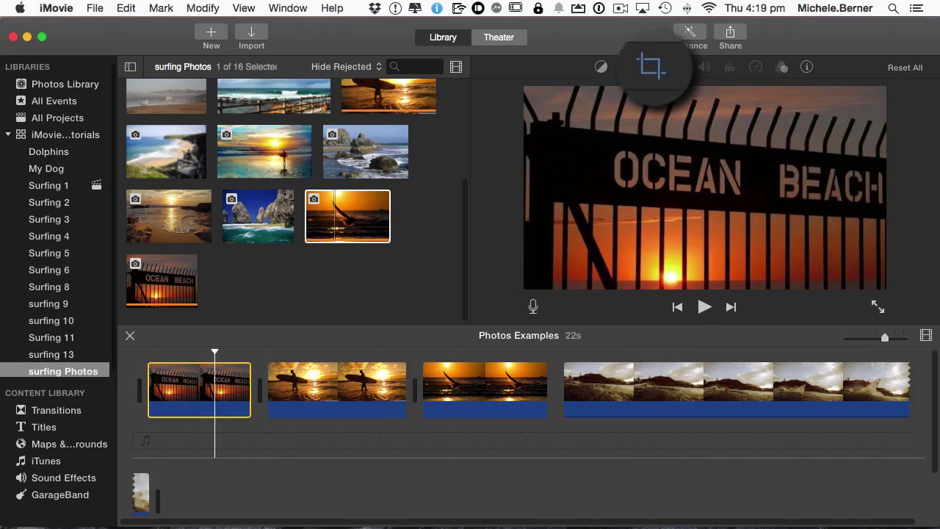
click(650, 66)
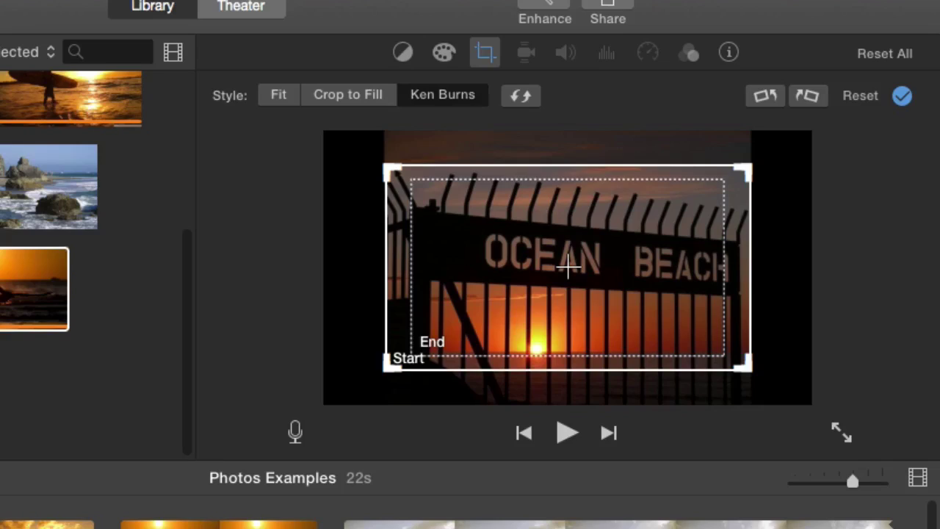
click(432, 343)
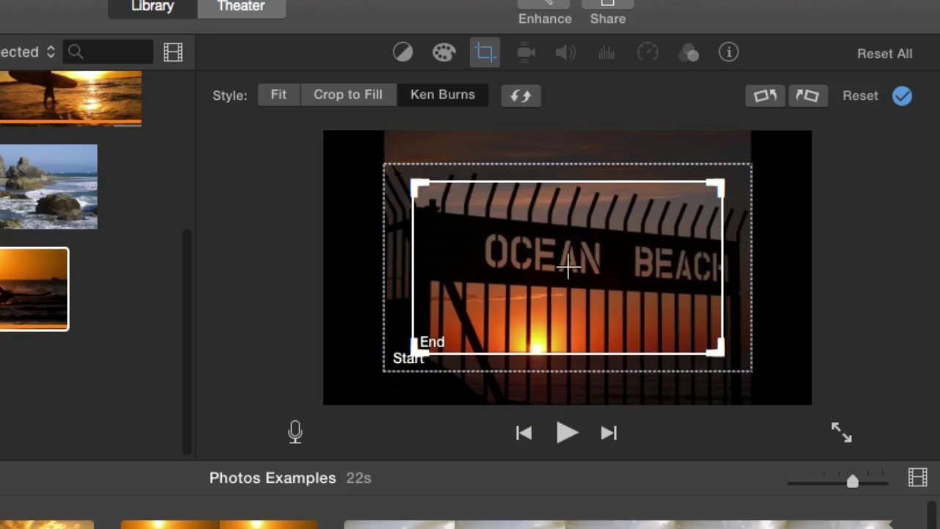
click(408, 358)
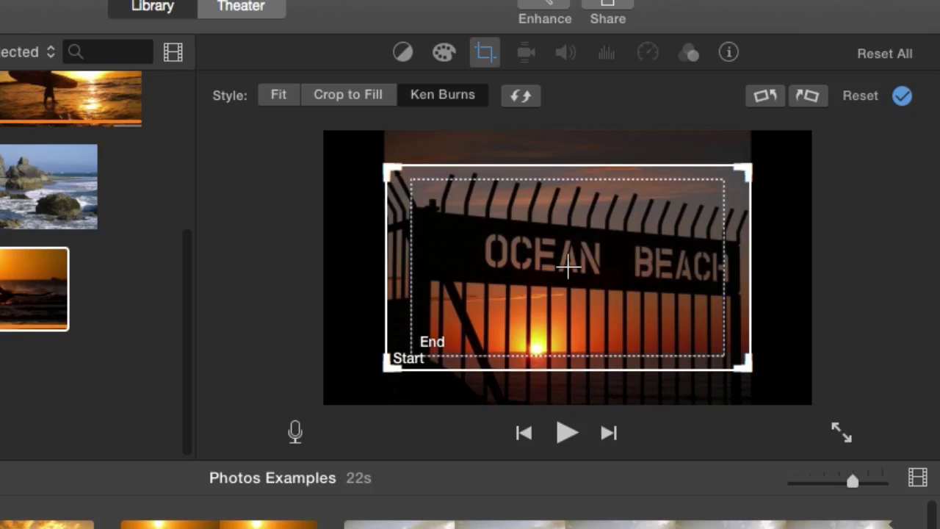
mouse_move(568, 266)
mouse_down()
mouse_move(563, 271)
mouse_move(568, 267)
mouse_up()
mouse_move(390, 365)
mouse_down()
mouse_move(414, 353)
mouse_move(390, 365)
mouse_up()
click(568, 266)
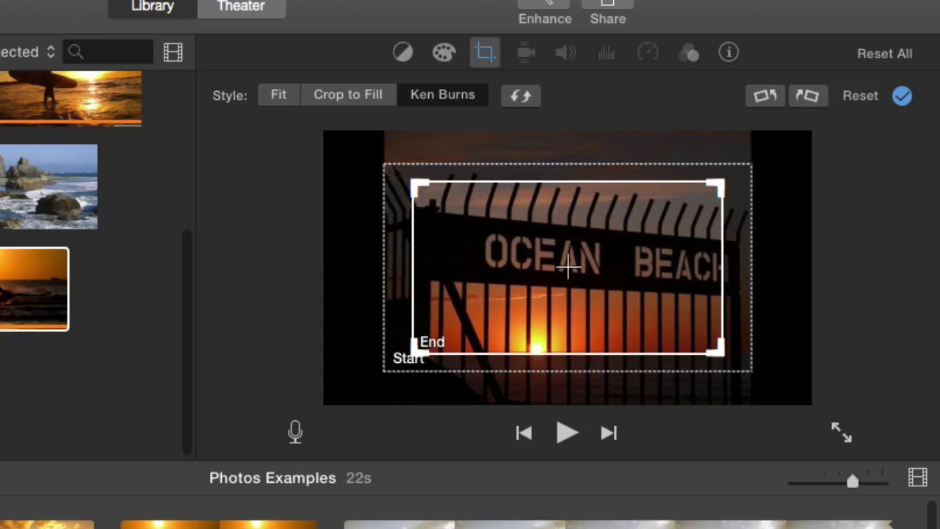
- Shrink and reposition the Ken Burns End frame closely around the OCEAN BEACH lettering, apply it and preview the motion
drag(415, 353, 476, 318)
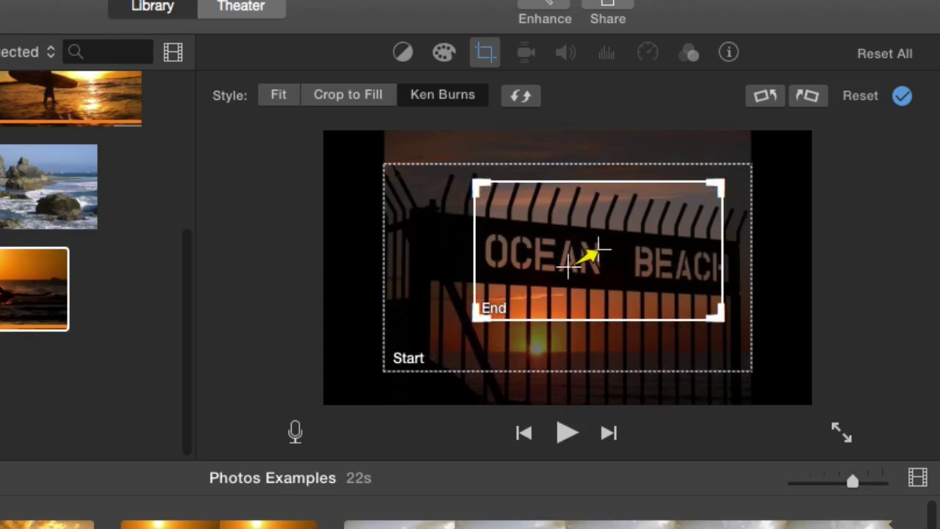
mouse_move(599, 250)
mouse_down()
mouse_move(617, 243)
mouse_move(610, 250)
mouse_up()
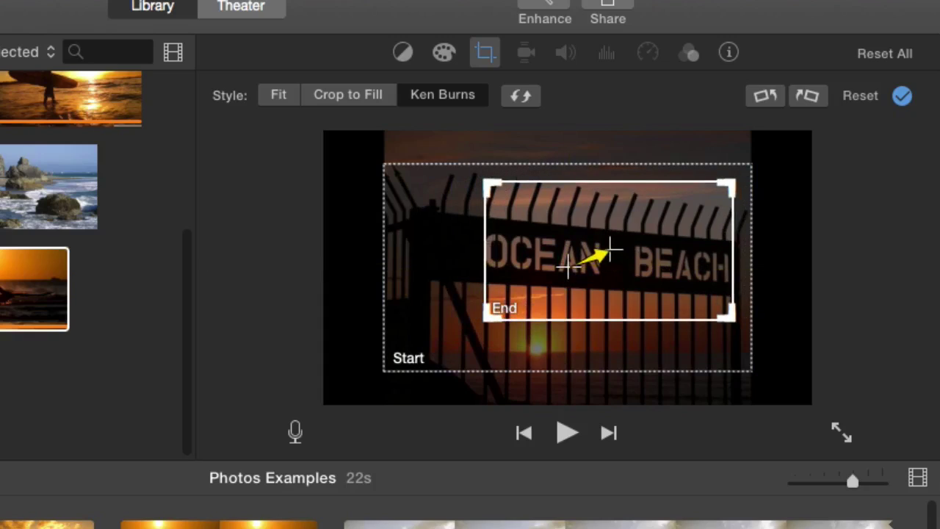
drag(732, 184, 707, 197)
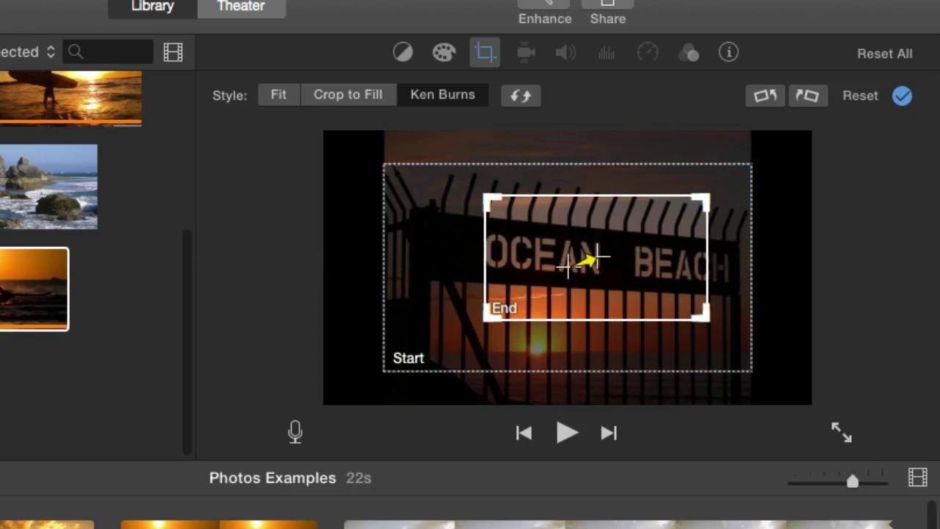
drag(486, 317, 491, 314)
drag(600, 254, 641, 257)
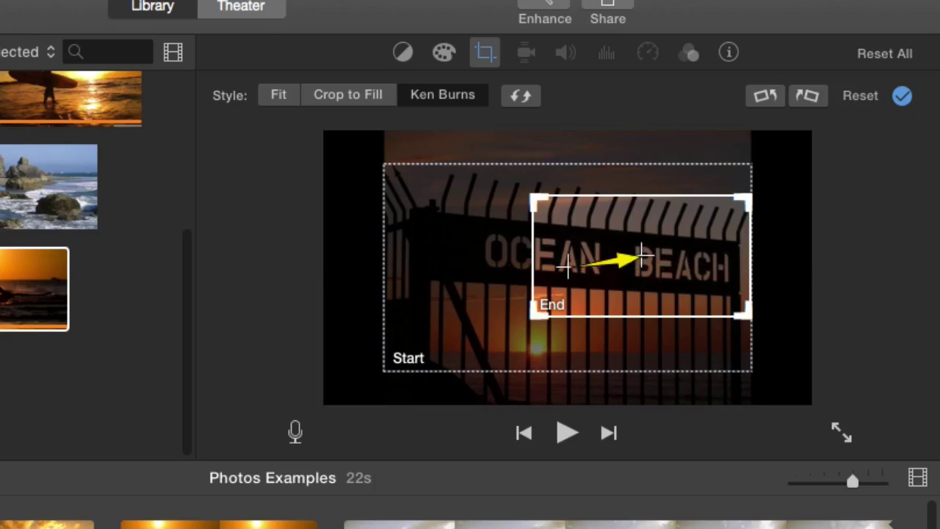
drag(530, 316, 487, 340)
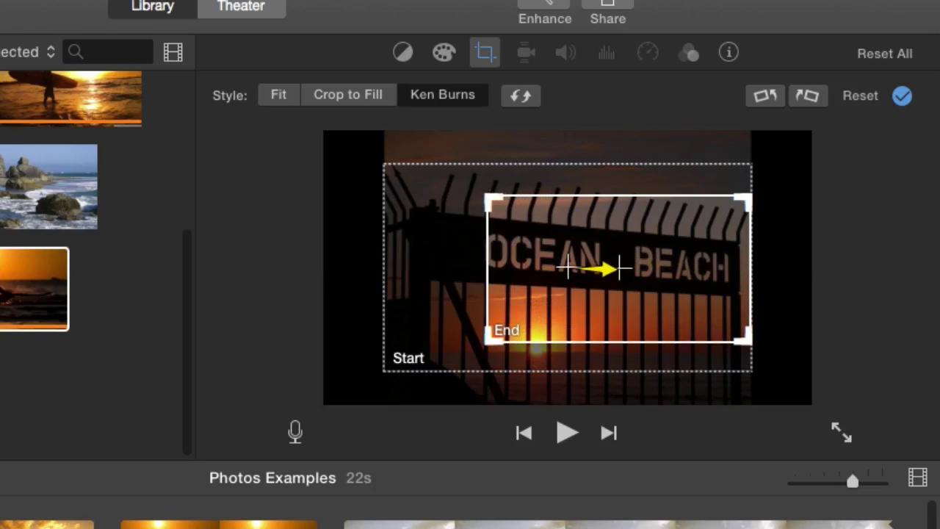
drag(618, 268, 604, 250)
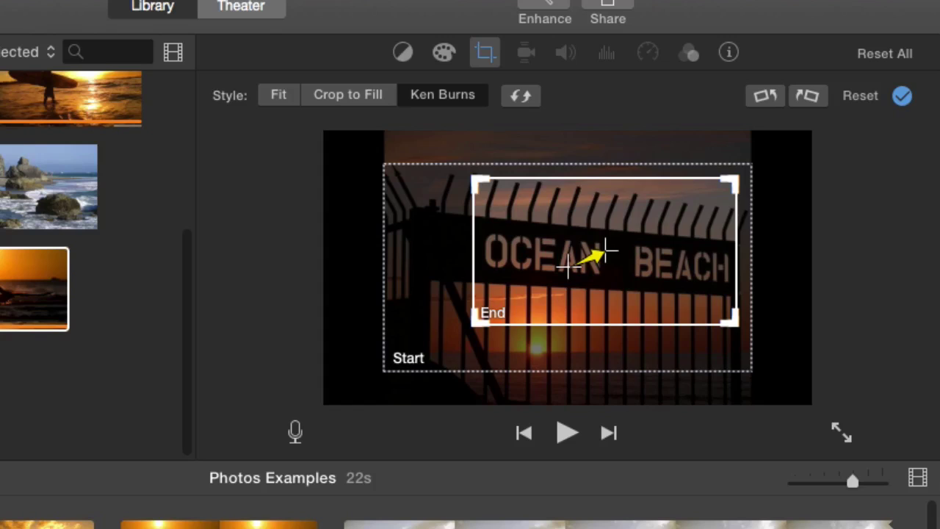
key(Return)
key(space)
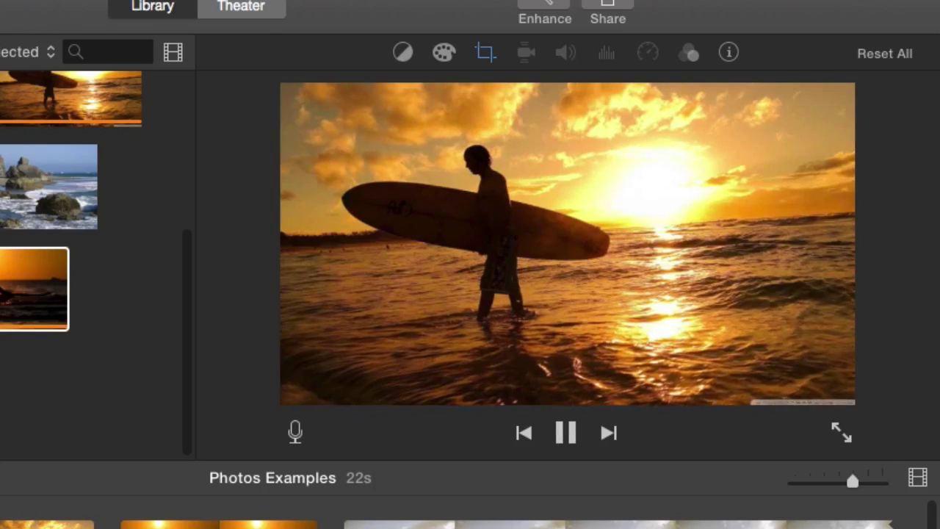
key(space)
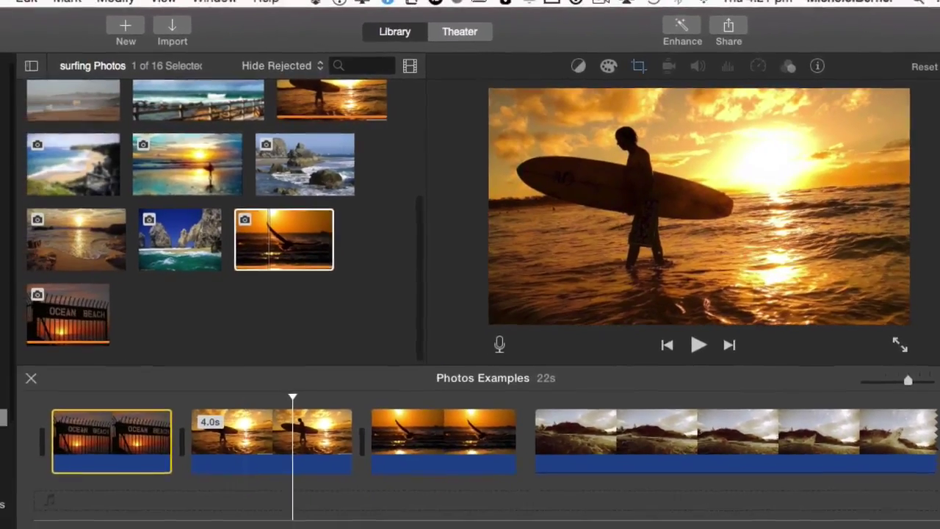
- Open the Ken Burns cropping of the surfer photo and shrink its Start frame to surround the bright sun
click(152, 472)
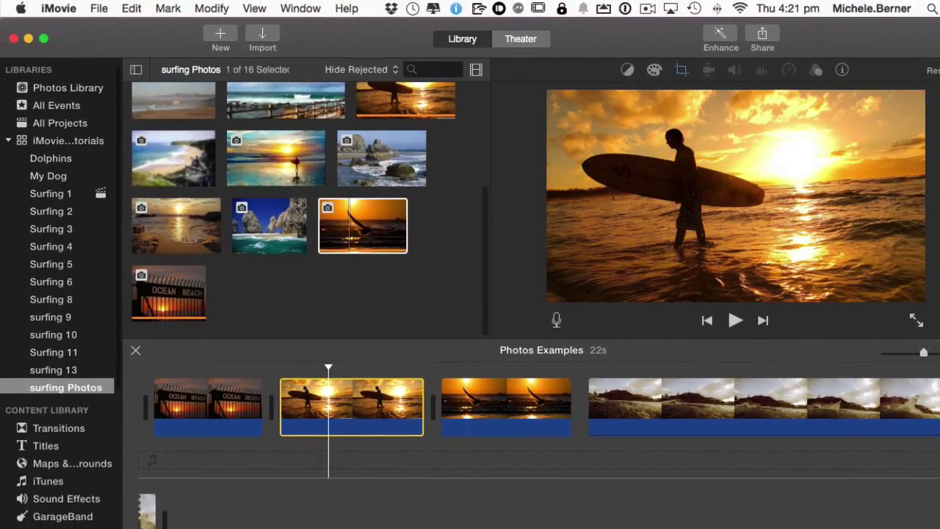
click(682, 70)
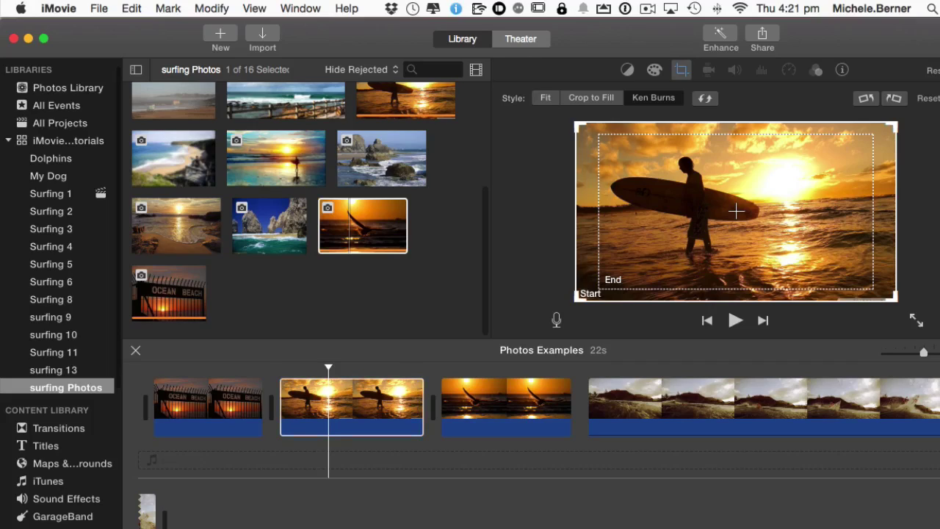
drag(577, 299, 728, 215)
mouse_move(811, 171)
mouse_down()
mouse_move(787, 171)
mouse_move(794, 174)
mouse_up()
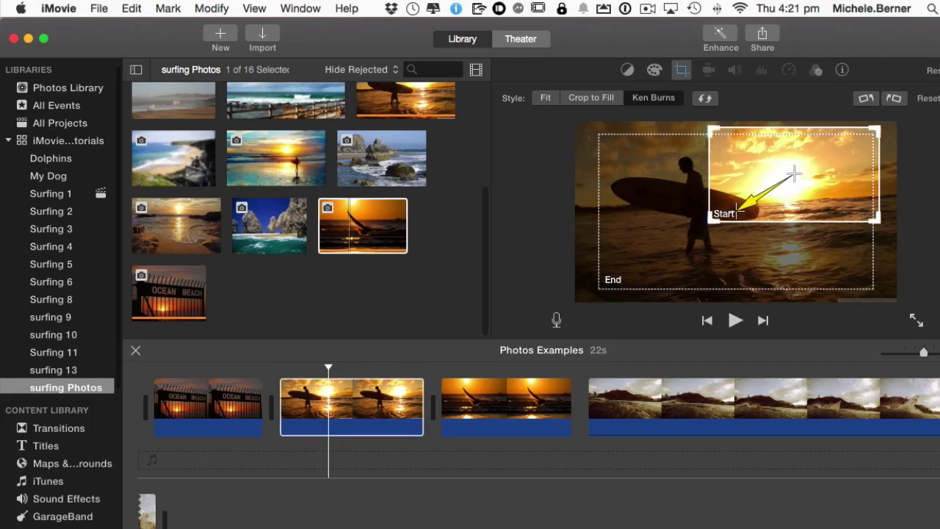
- Resize and move the surfer photo's Ken Burns End frame to enclose the surfer and the whole surfboard
click(612, 280)
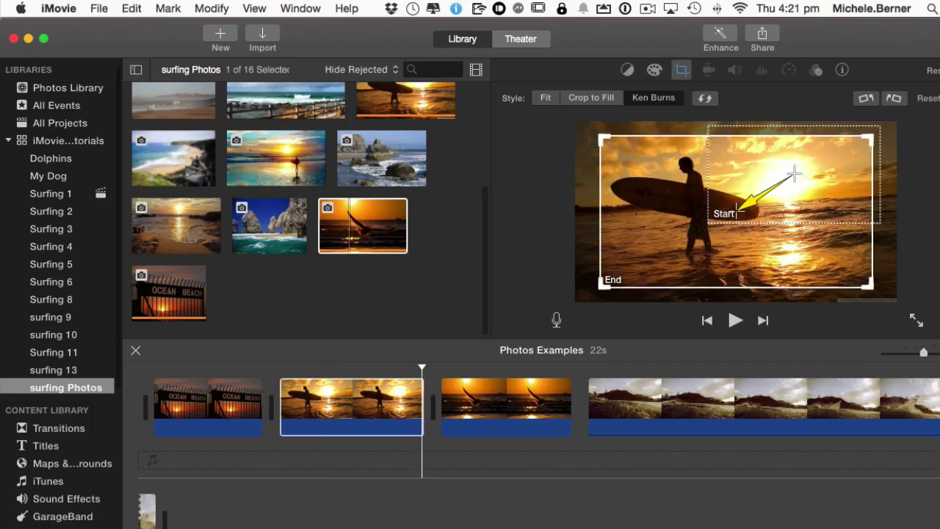
drag(611, 281, 589, 287)
drag(843, 290, 778, 254)
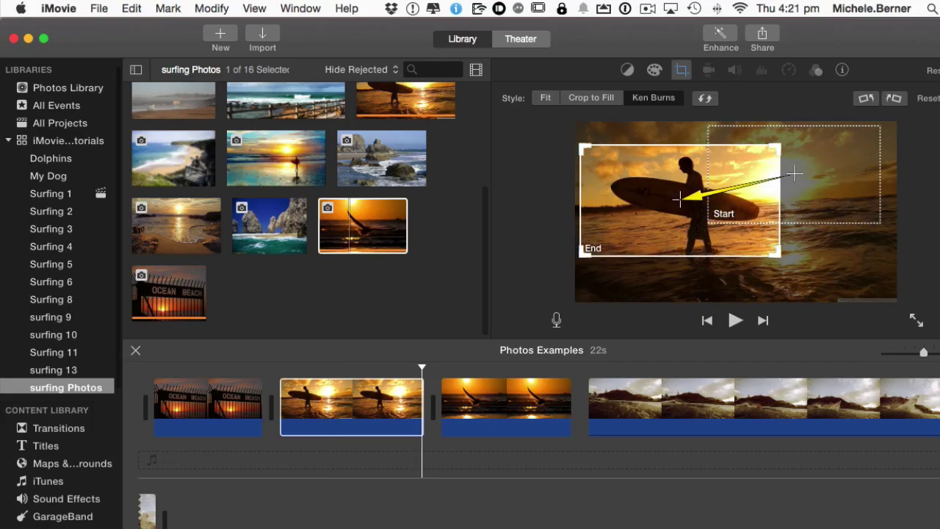
mouse_move(680, 200)
mouse_down()
mouse_move(676, 215)
mouse_move(676, 200)
mouse_up()
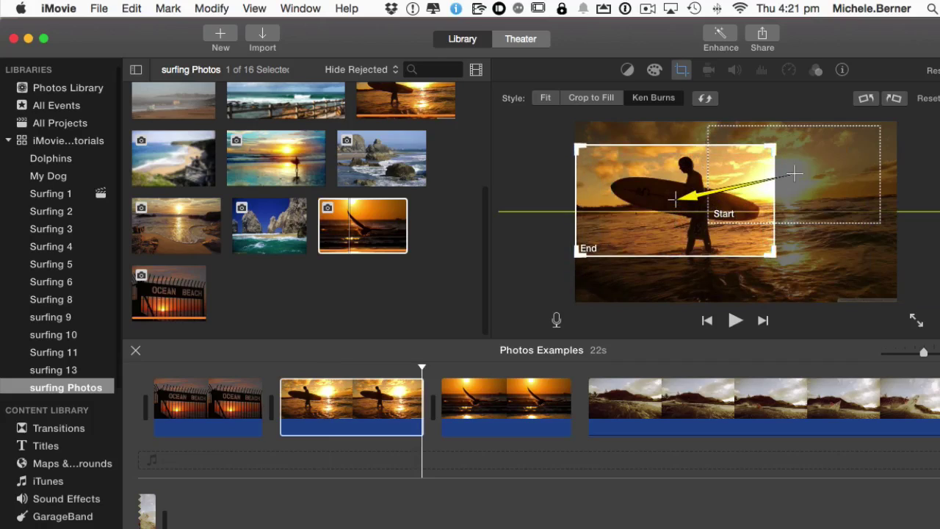
drag(774, 254, 783, 259)
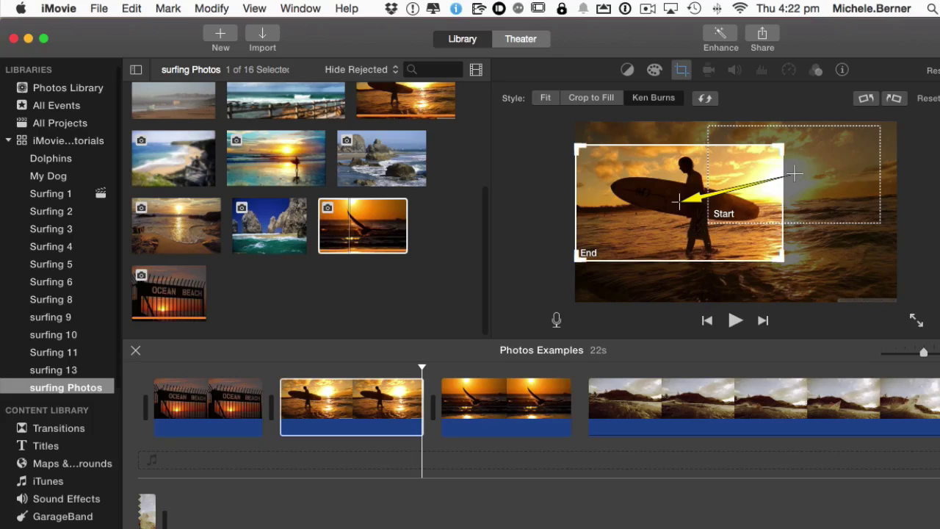
mouse_move(679, 202)
mouse_down()
mouse_move(699, 233)
mouse_move(793, 235)
mouse_move(793, 212)
mouse_move(686, 243)
mouse_move(680, 178)
mouse_move(679, 210)
mouse_up()
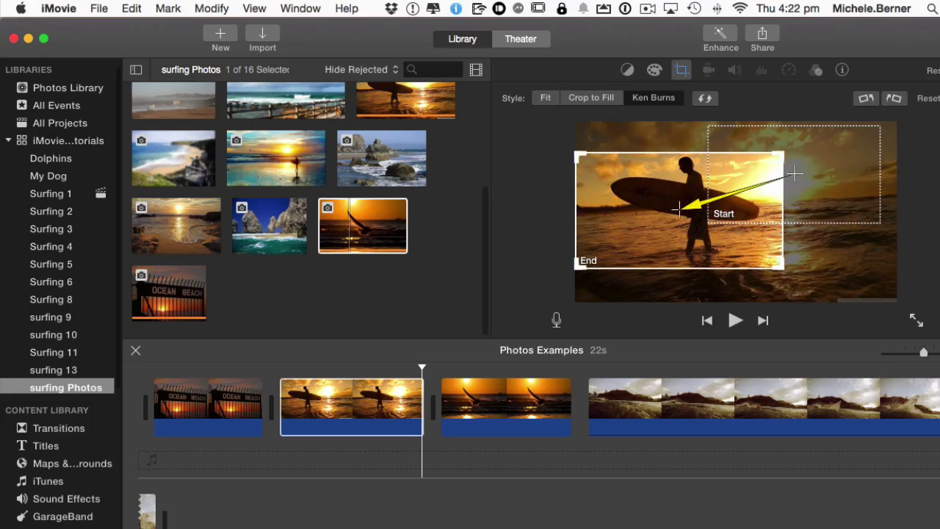
- Play the timeline from the start of the surfer photo to check its pan from the sun to the surfer
click(283, 401)
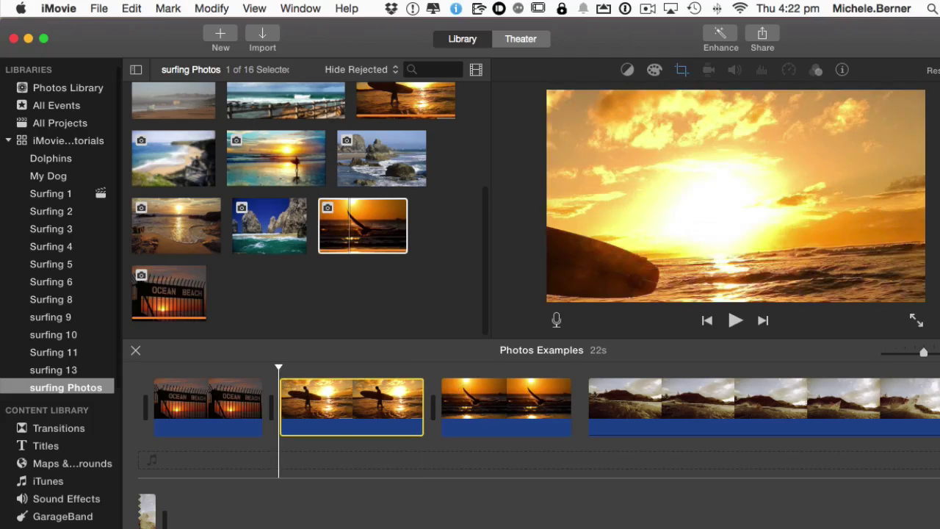
key(space)
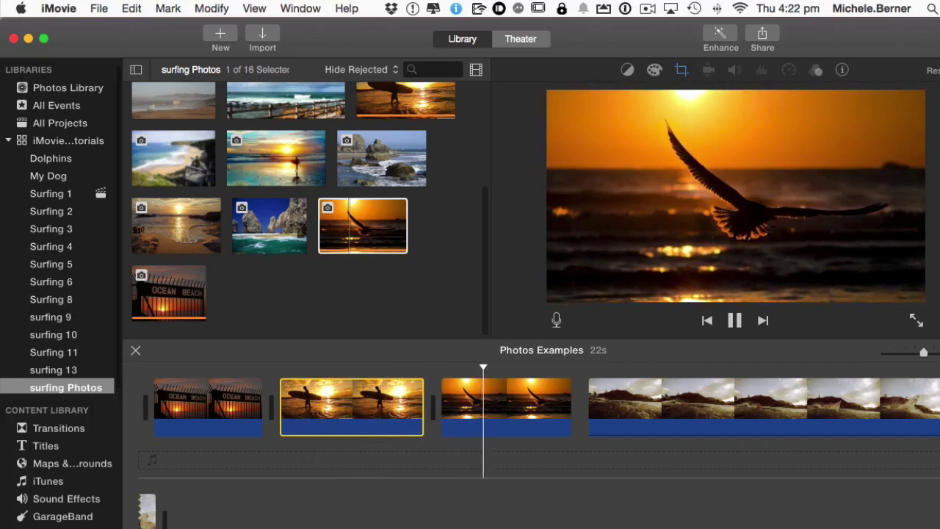
key(backslash)
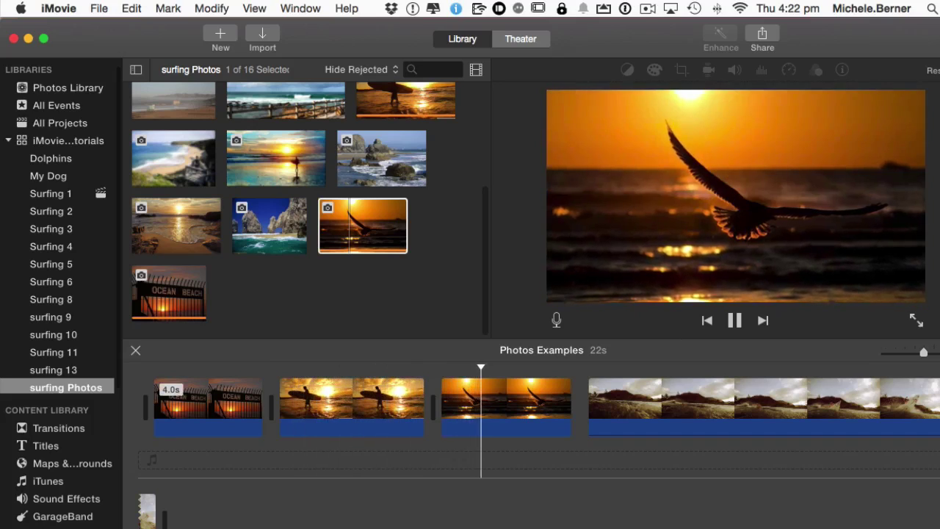
- Reopen the surfer photo's Ken Burns cropping and move and slightly enlarge the Start frame around the surfer and surfboard
key(space)
click(350, 404)
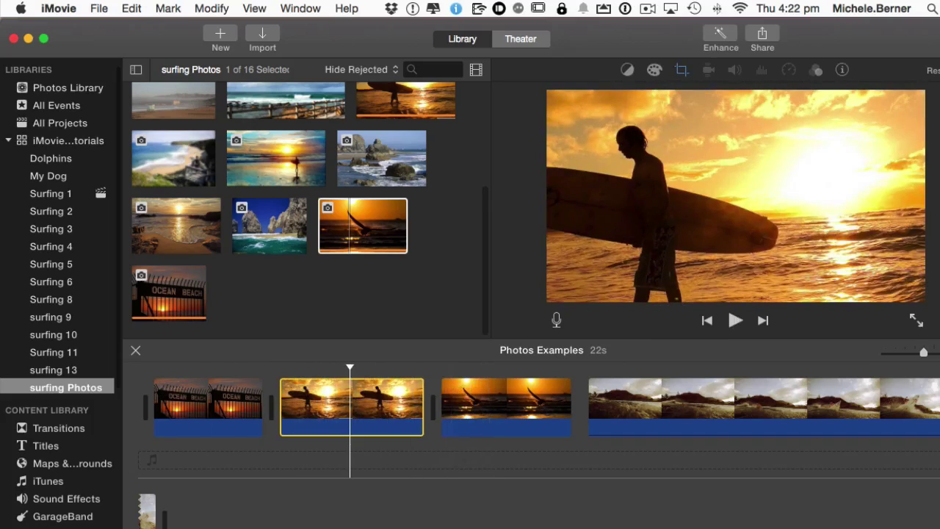
click(682, 70)
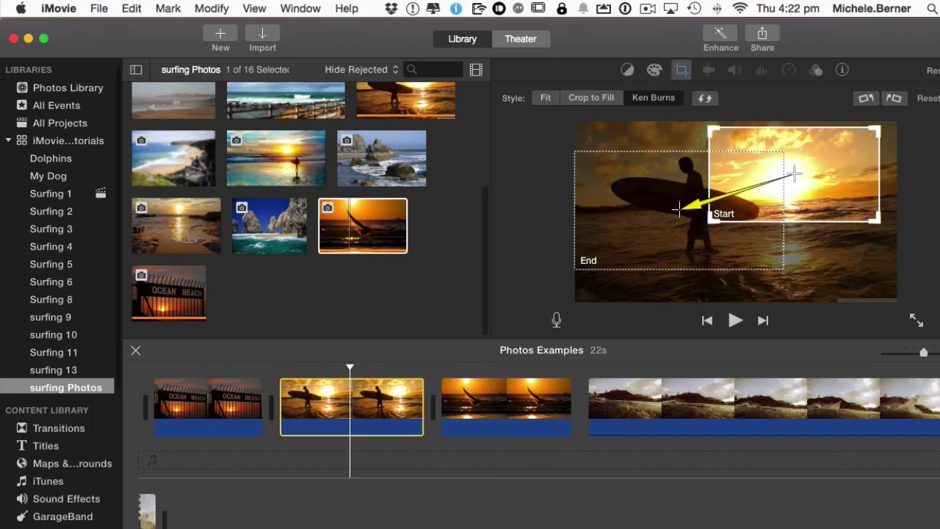
drag(795, 174, 681, 207)
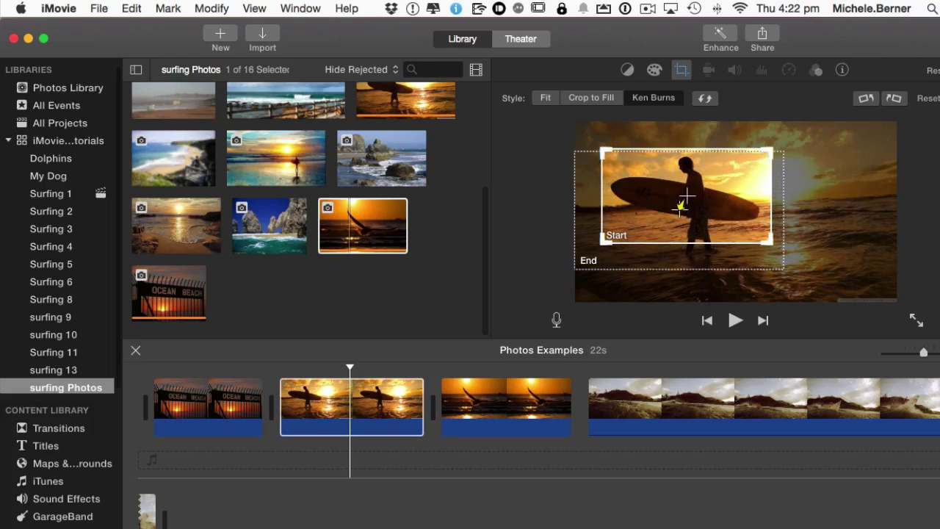
mouse_move(770, 241)
mouse_down()
mouse_move(871, 299)
mouse_move(766, 238)
mouse_move(788, 252)
mouse_move(781, 248)
mouse_up()
- Reposition and enlarge the surfer photo's Ken Burns End frame to cover most of the image, apply it and preview the motion
click(589, 261)
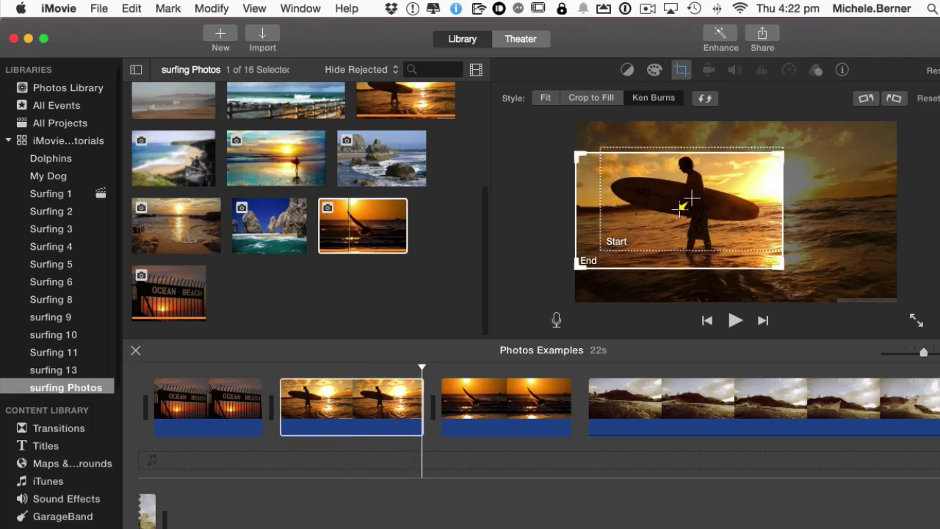
drag(588, 261, 681, 234)
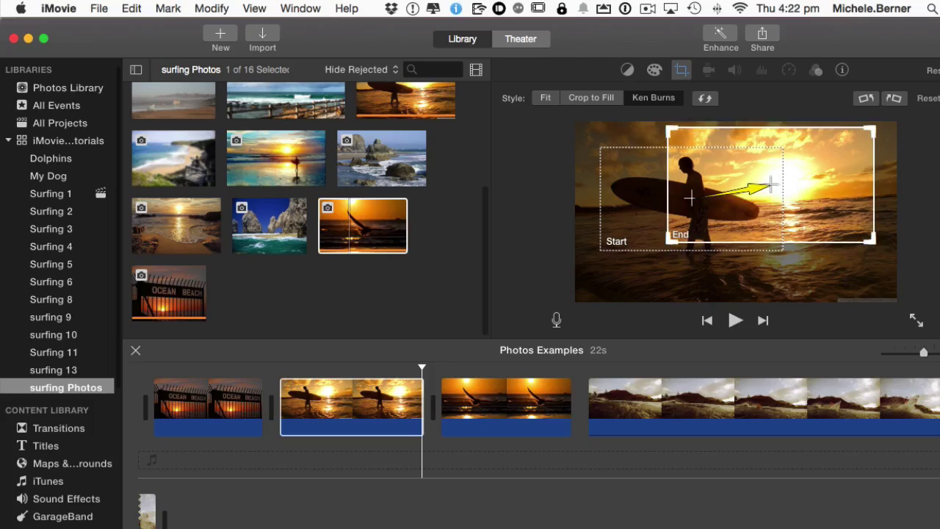
drag(871, 240, 894, 298)
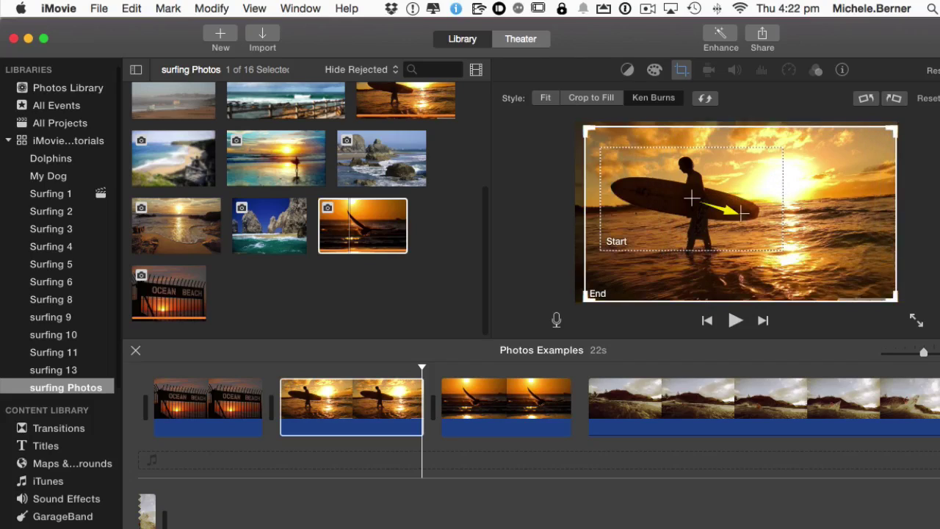
drag(585, 298, 608, 286)
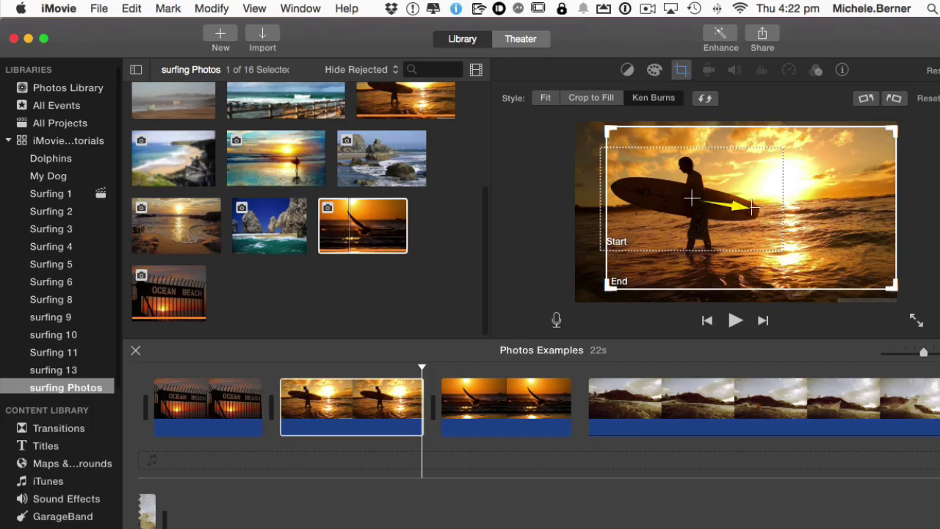
key(Return)
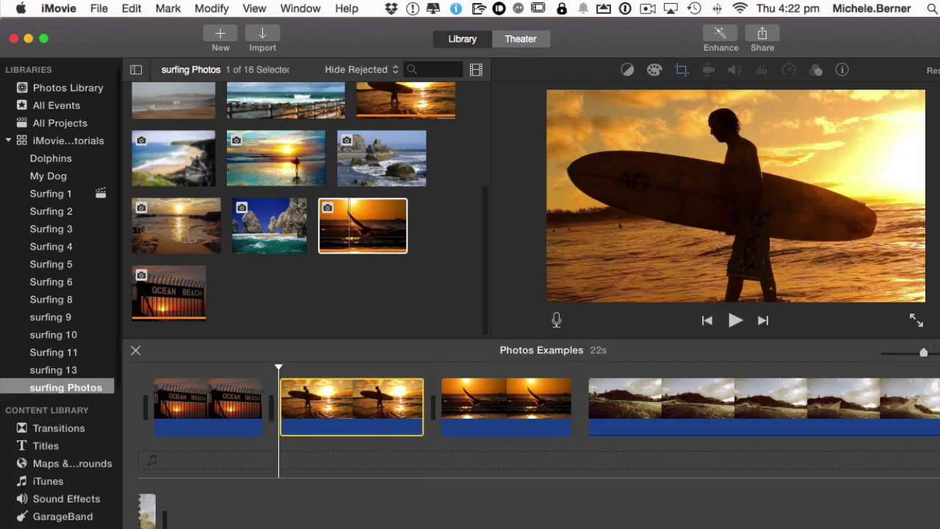
key(space)
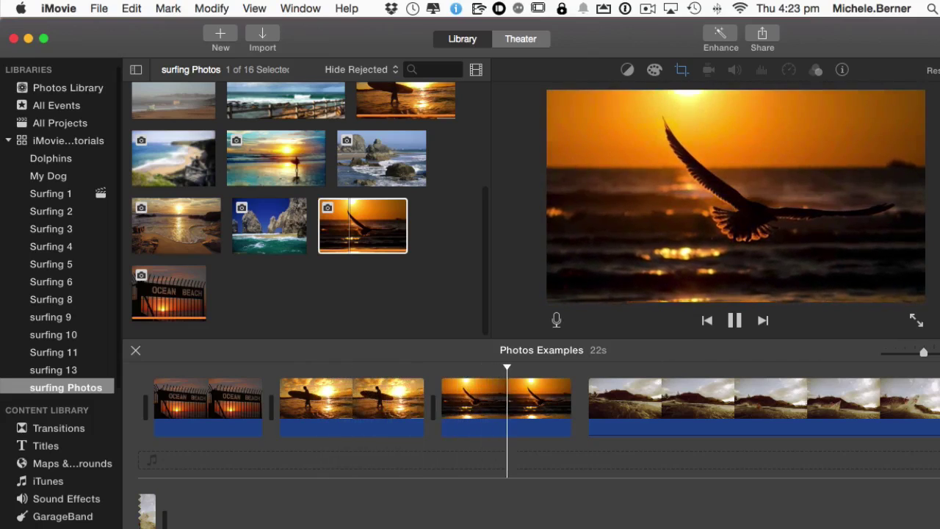
key(space)
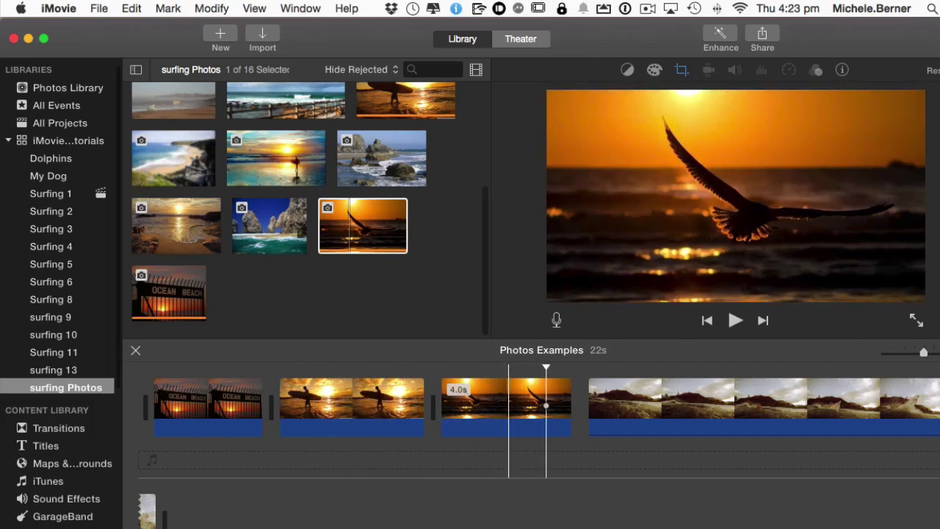
- Examine the bird photo's default Ken Burns Start and End frames and play its motion
click(501, 400)
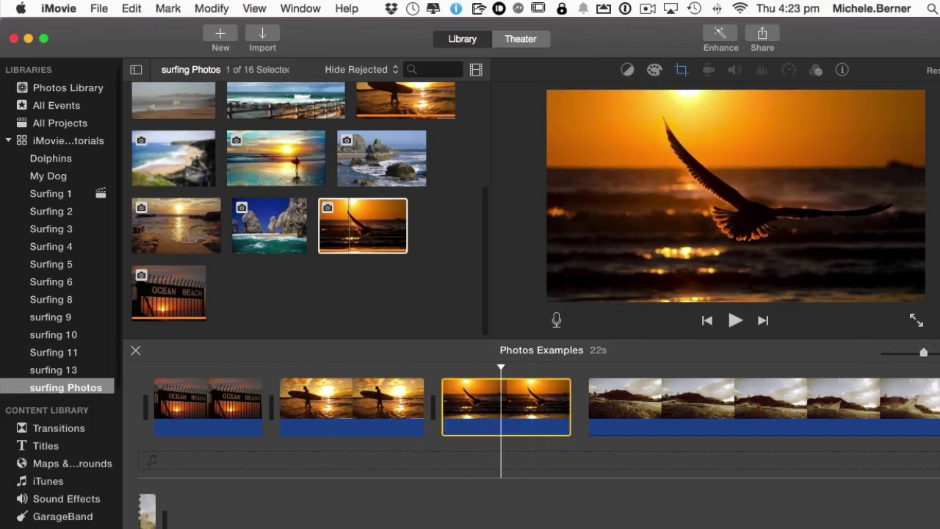
click(681, 68)
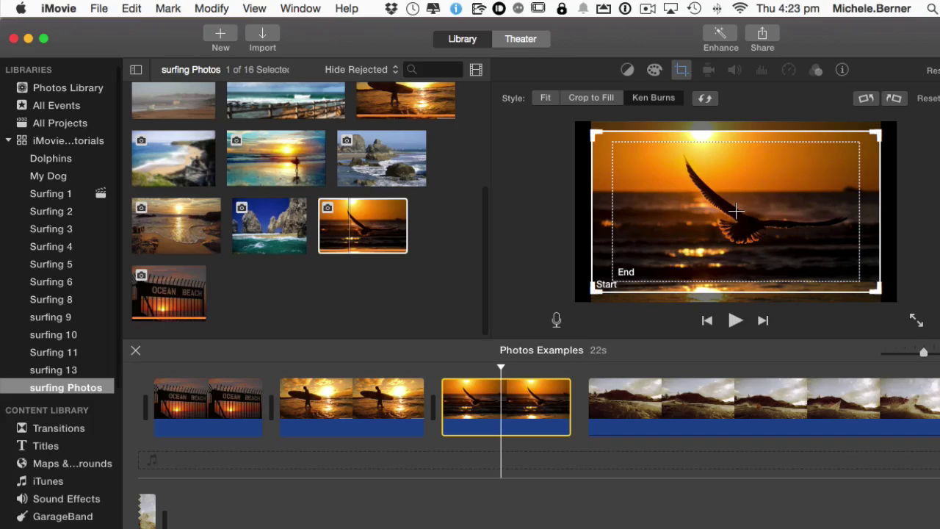
key(space)
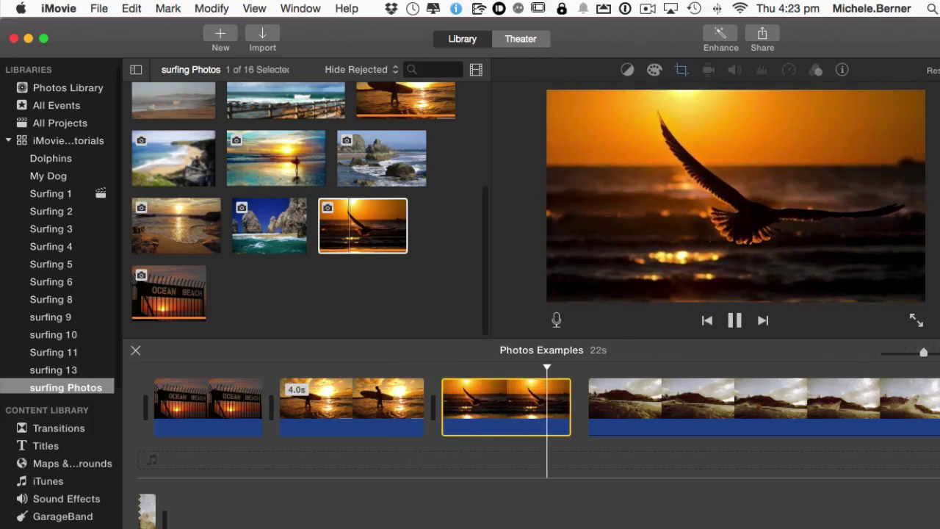
key(space)
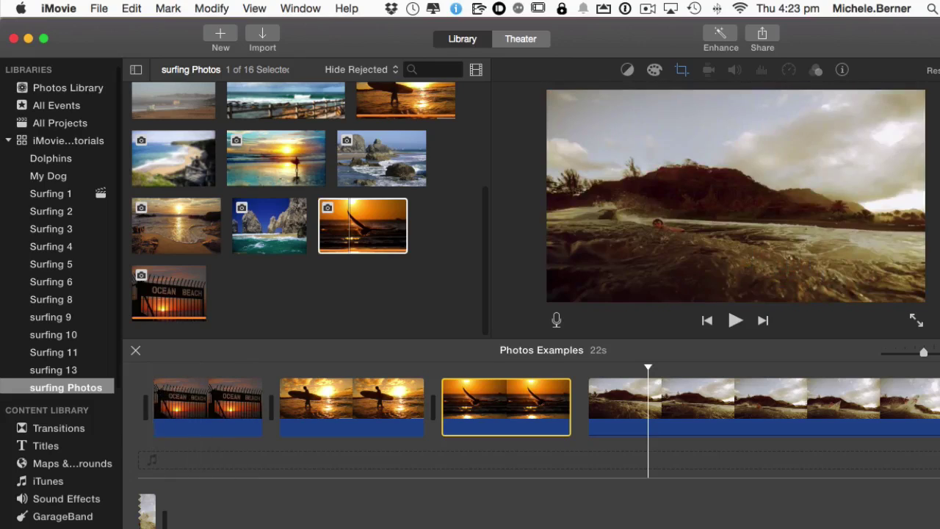
- Add a Fade to Black transition between the OCEAN BEACH photo and the surfer photo and play through it
click(59, 429)
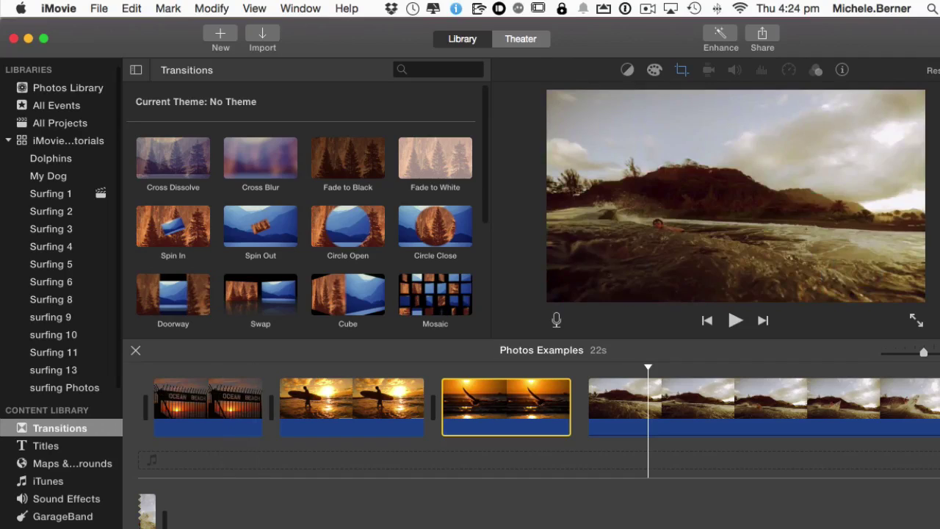
click(348, 157)
drag(347, 158, 271, 408)
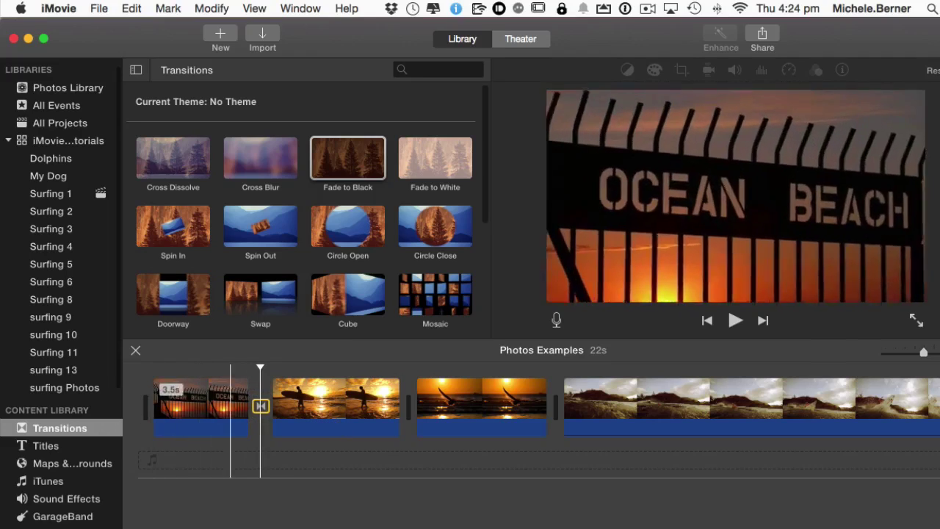
key(space)
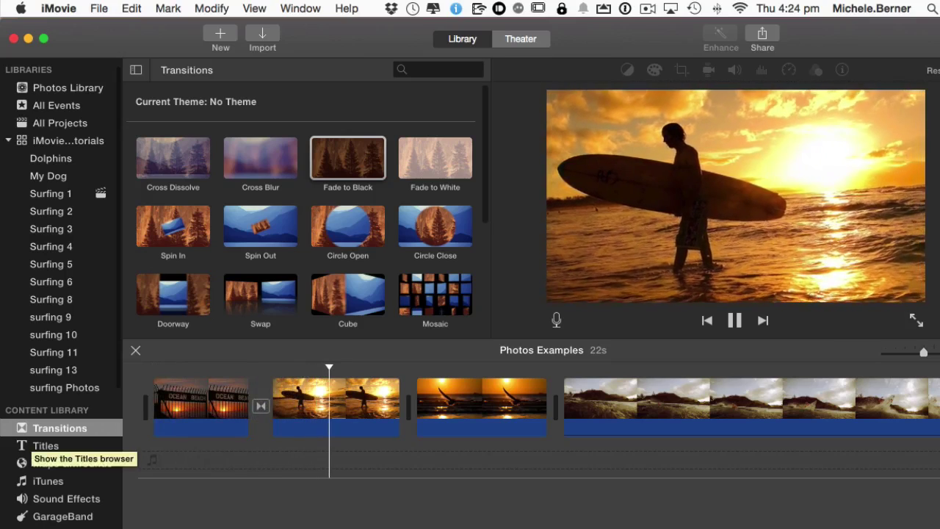
key(space)
- Add a Fade to Black transition between the surfer and bird photos, and lengthen and preview the surfer clip
click(348, 158)
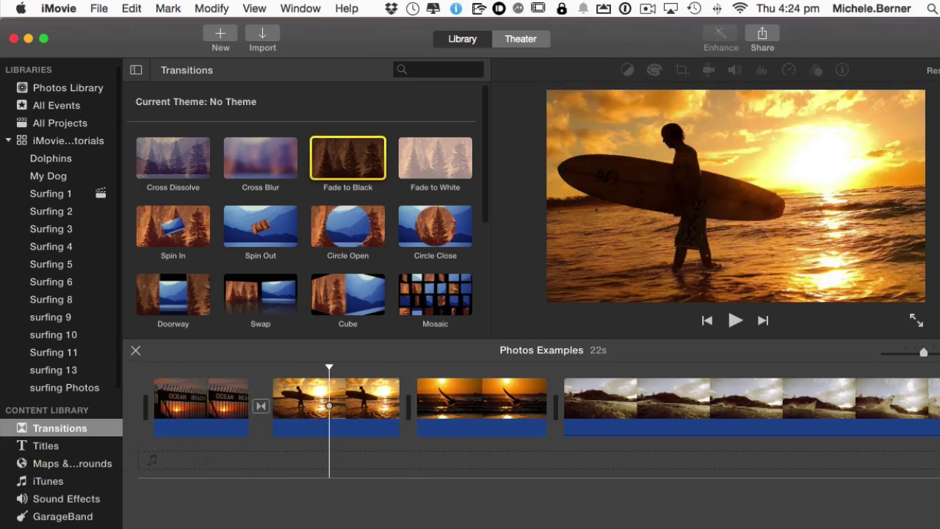
drag(348, 158, 411, 405)
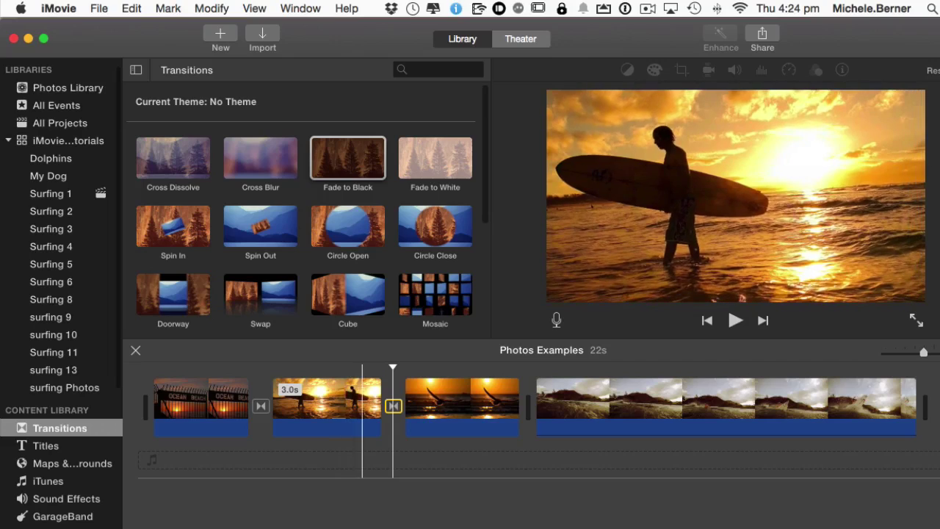
drag(381, 407, 418, 408)
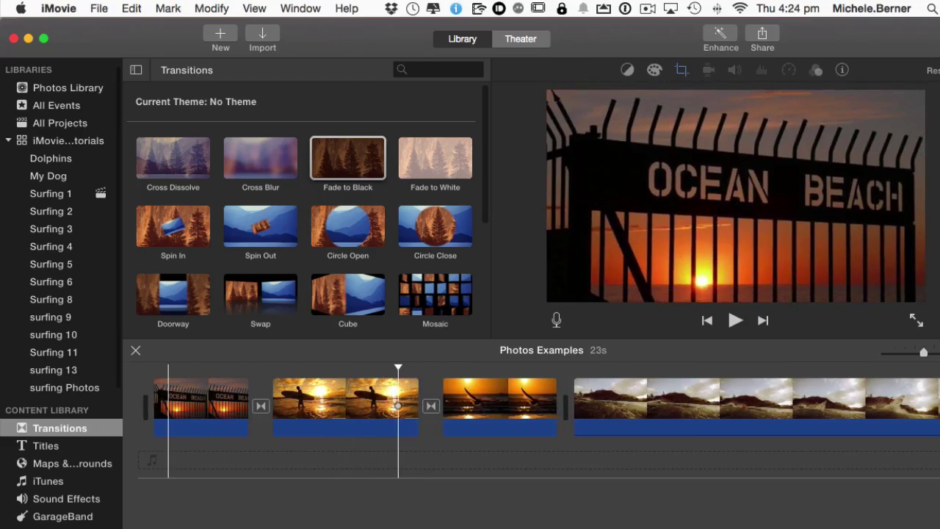
key(space)
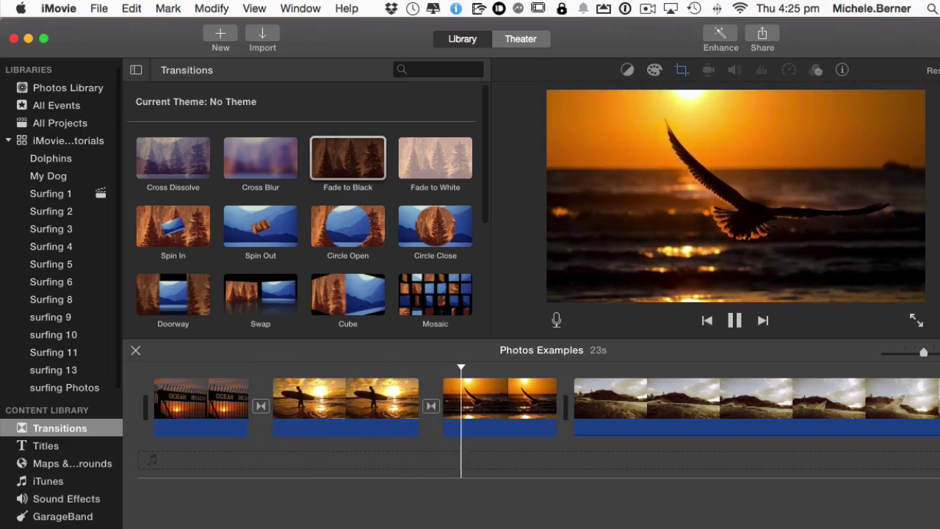
key(space)
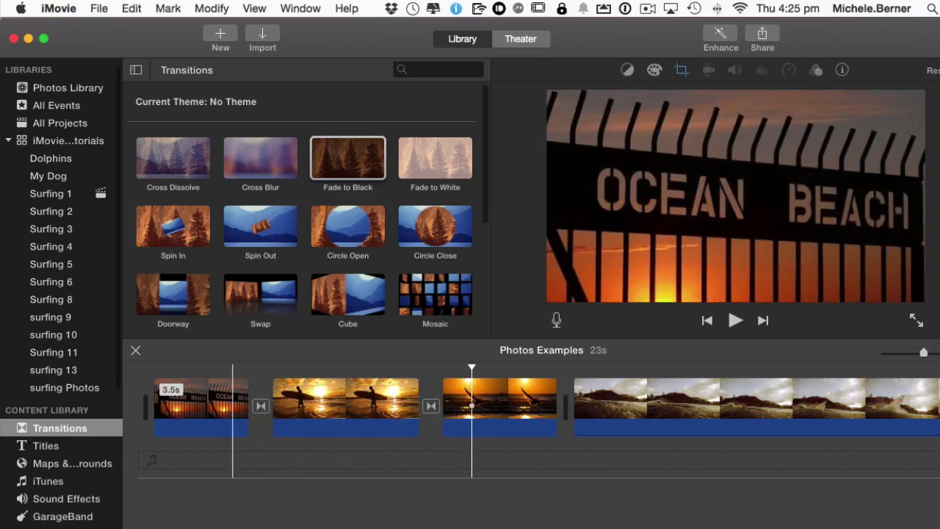
- Insert the rock arch photo from the surfing Photos event between the bird photo and the video clip, and preview it
click(65, 387)
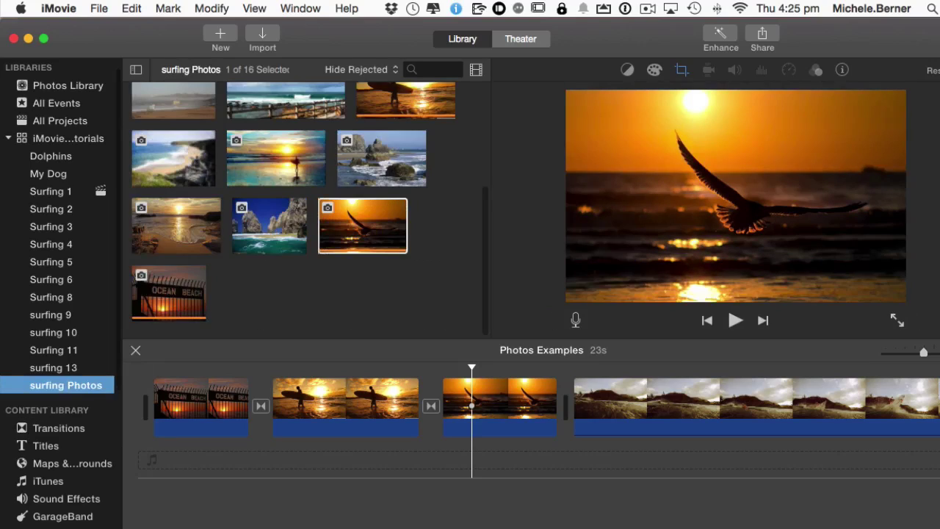
click(360, 224)
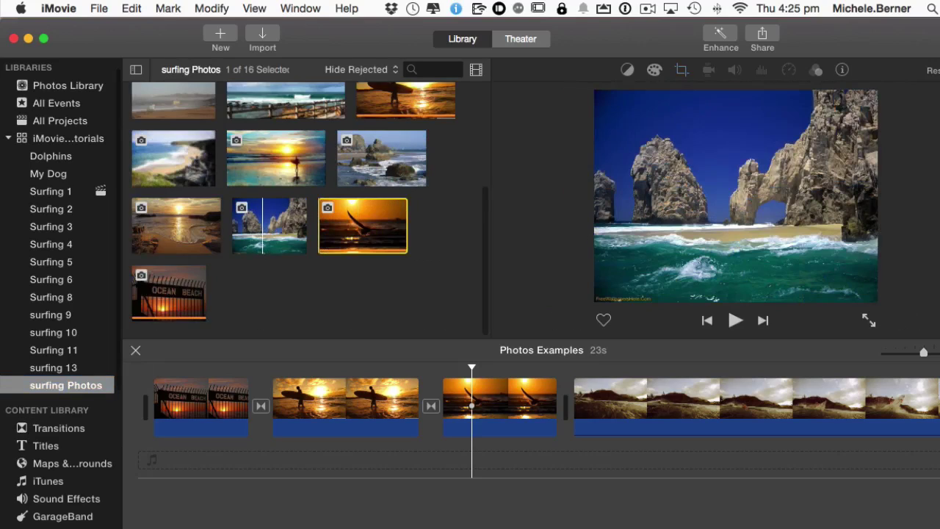
click(263, 226)
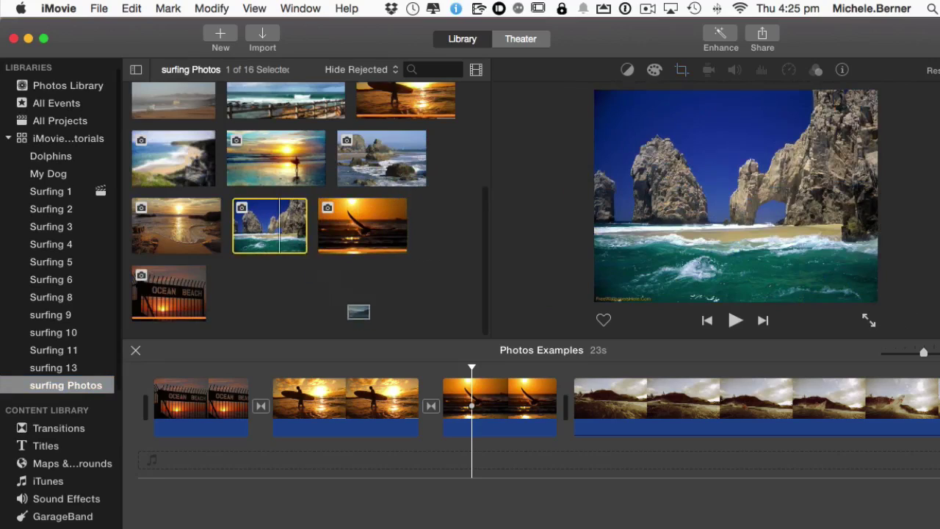
drag(358, 312, 566, 404)
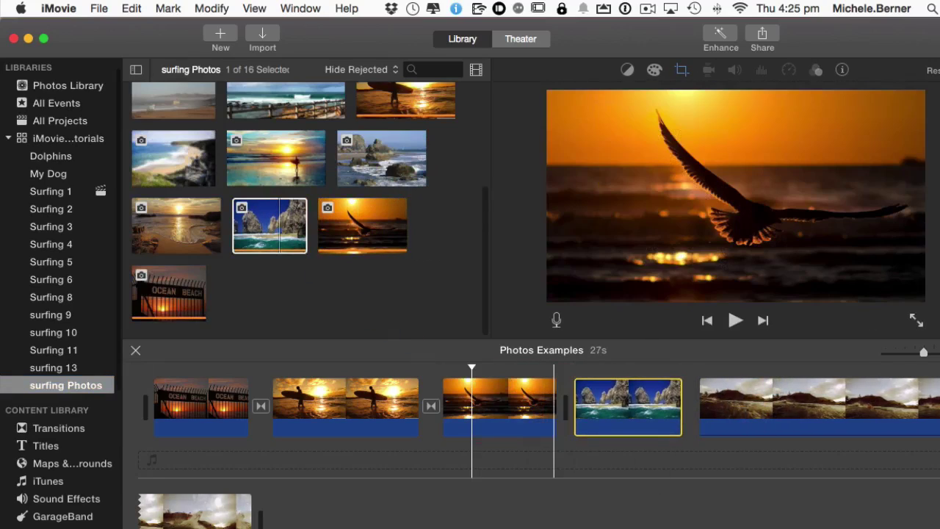
key(space)
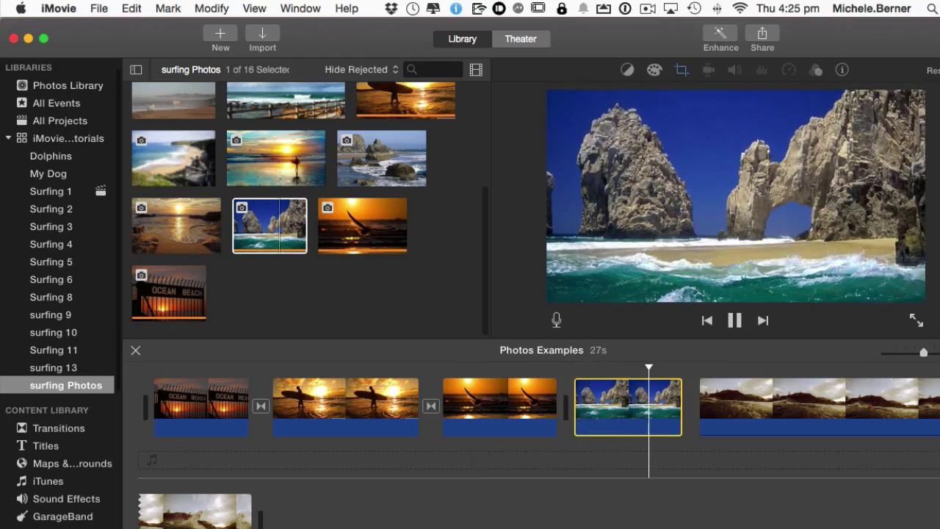
key(space)
- Shrink and move the rock arch photo's Ken Burns End frame tightly around the arch opening and preview the zoom
drag(678, 367, 652, 367)
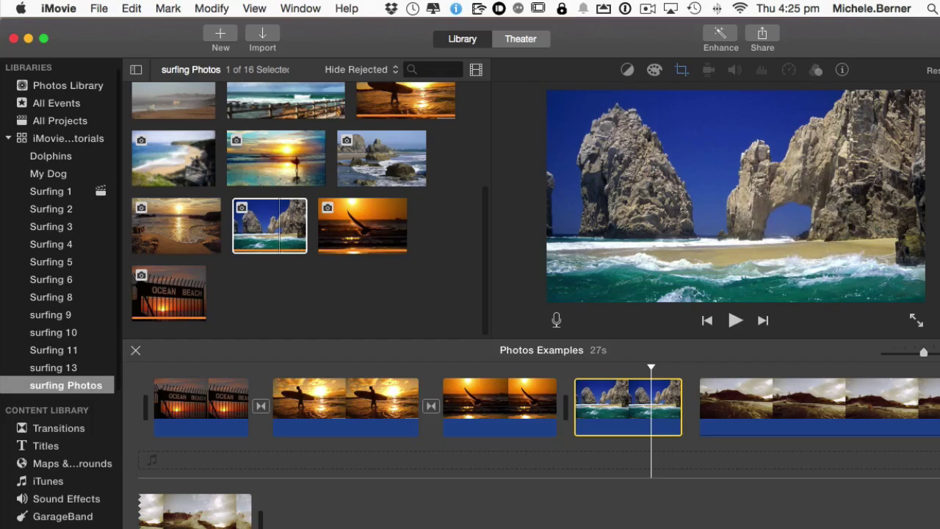
click(682, 70)
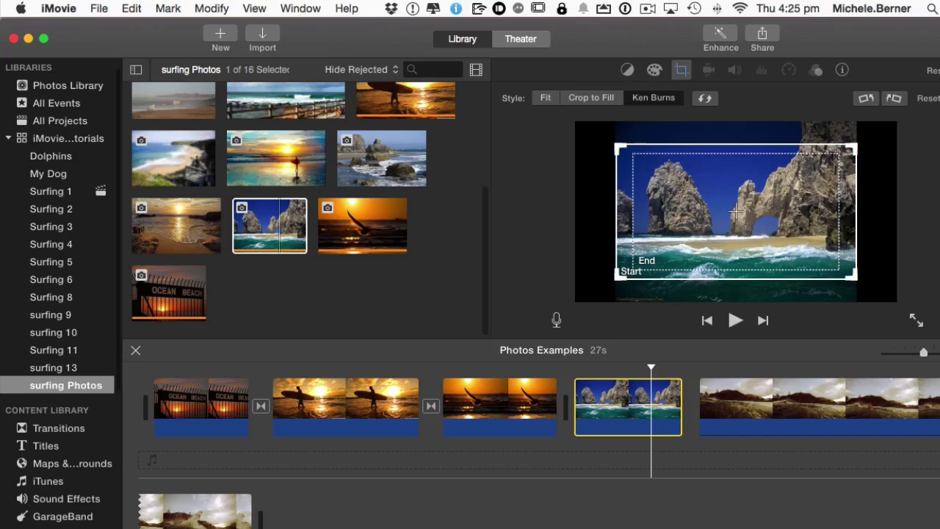
drag(619, 276, 734, 211)
click(735, 212)
drag(787, 183, 779, 218)
drag(829, 243, 764, 224)
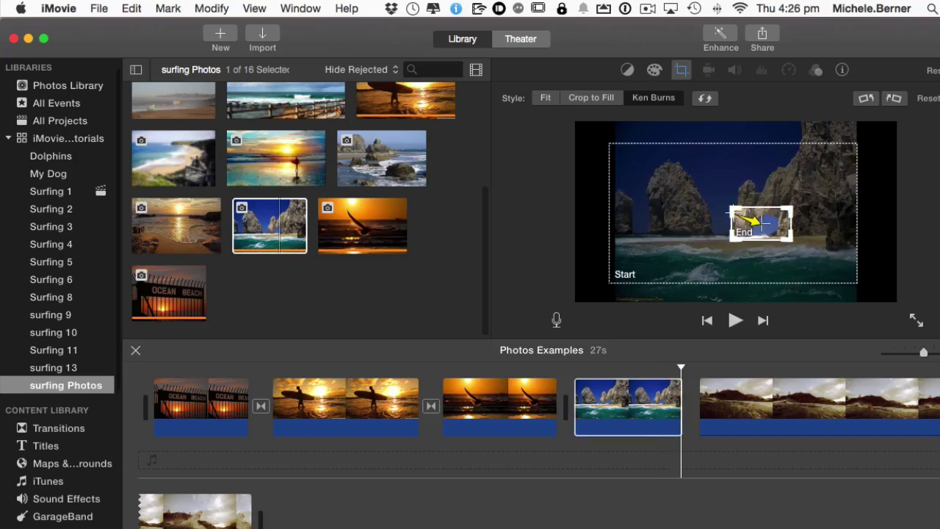
key(space)
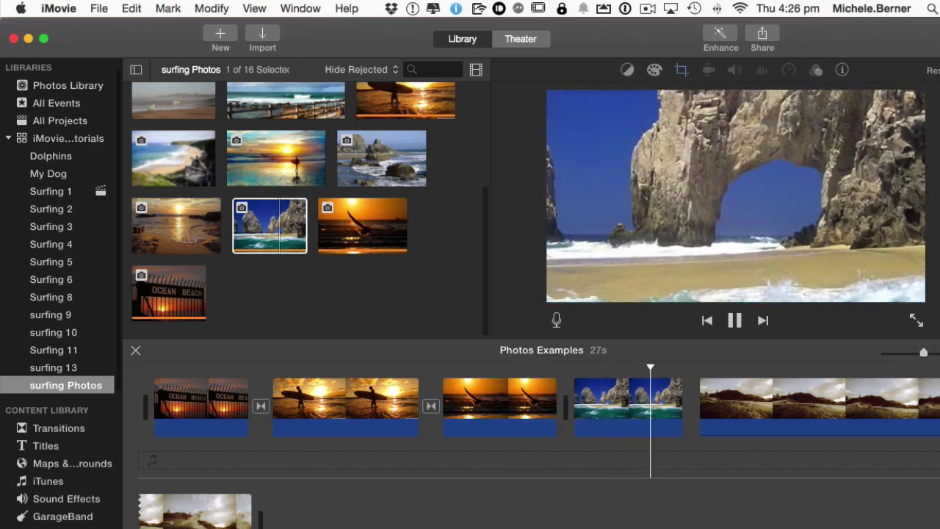
click(745, 406)
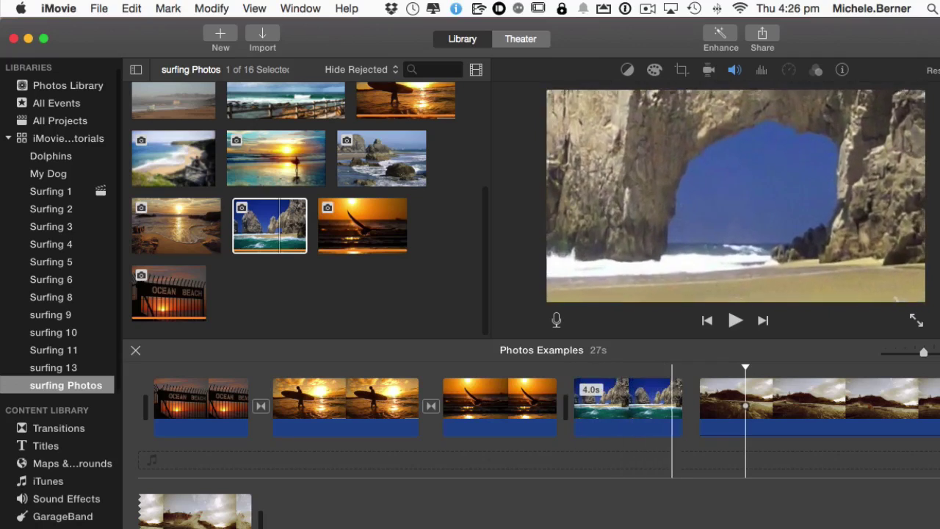
- Enlarge the rock arch photo's Ken Burns End frame slightly around the arch opening and preview the zoom
click(648, 404)
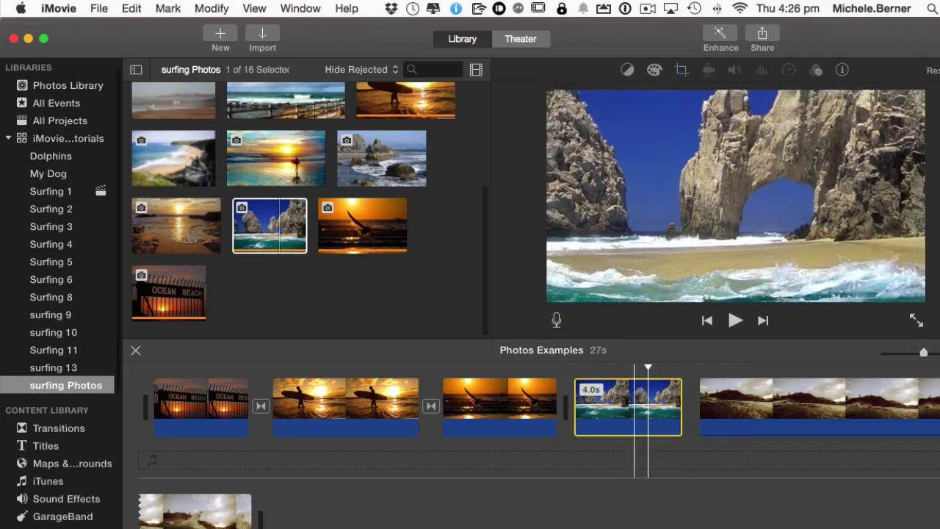
click(682, 69)
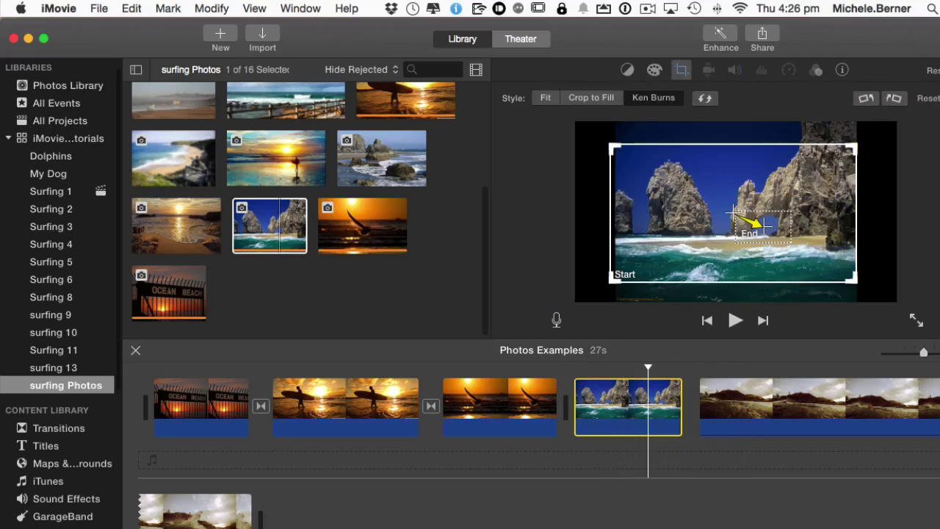
click(735, 215)
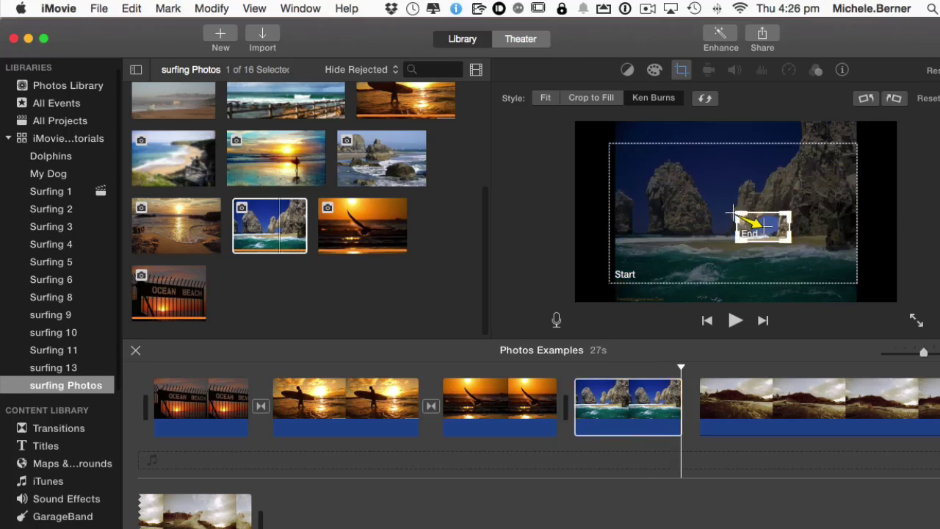
drag(735, 215, 767, 225)
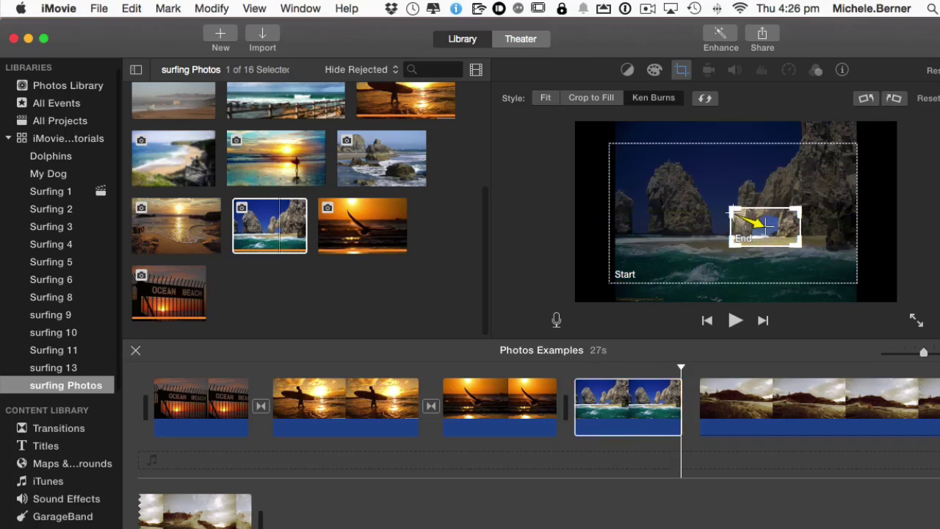
key(space)
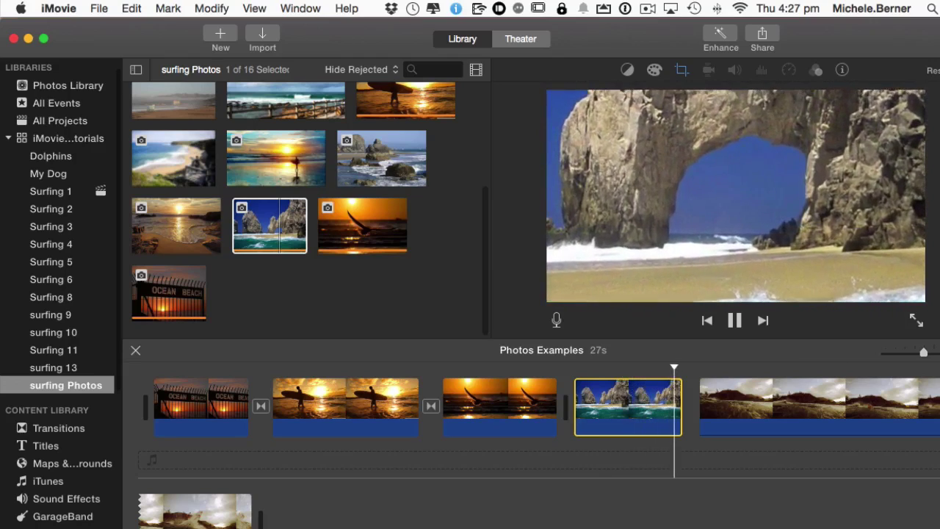
key(space)
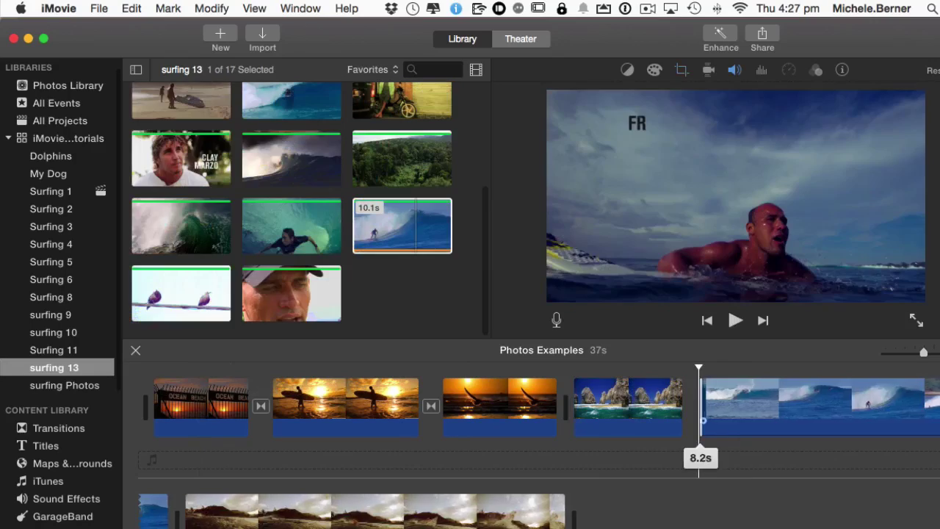
- Trim the start of the surfing 13 wave clip after the rock arch photo to a 6.1 s duration, and play from the photo into the clip
drag(700, 412, 700, 411)
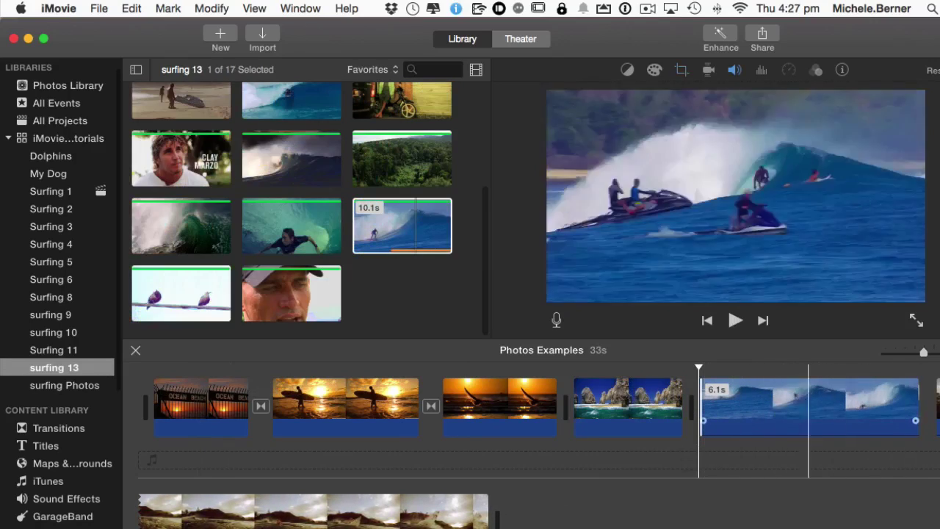
click(641, 403)
key(backslash)
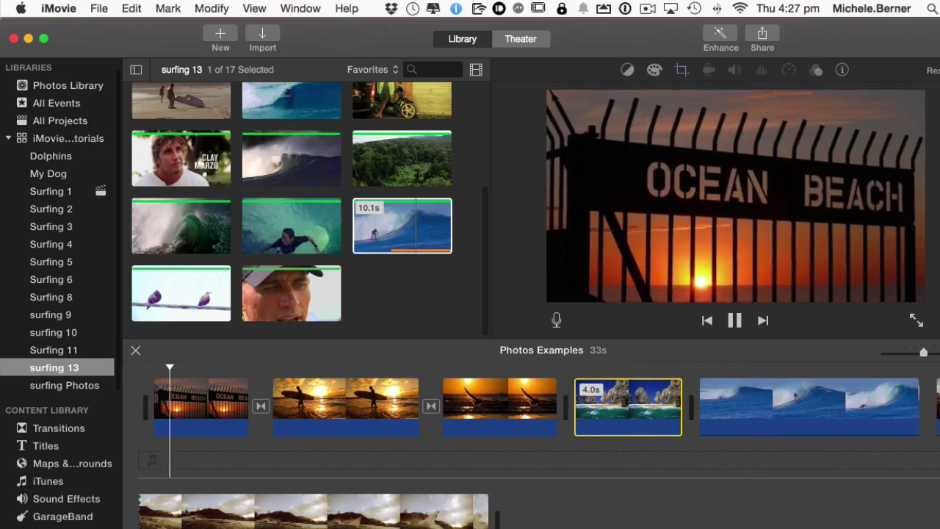
key(space)
click(663, 405)
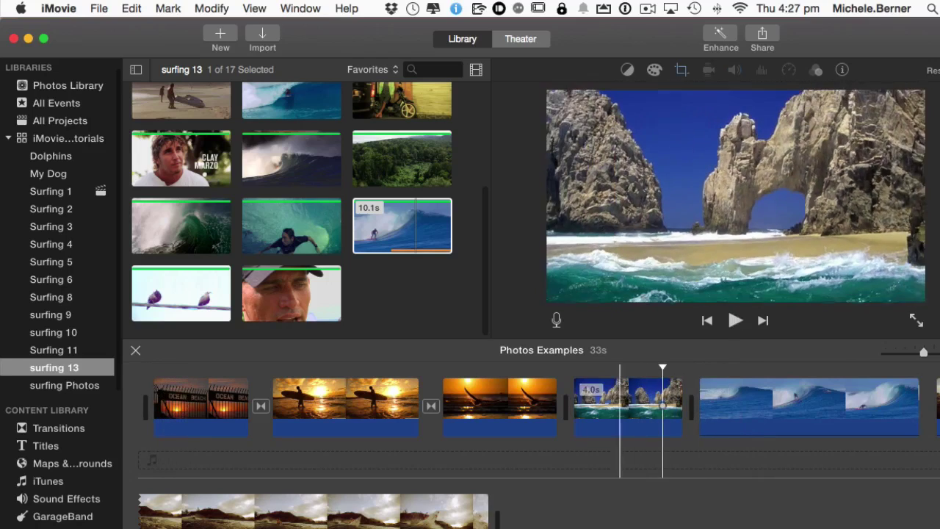
key(space)
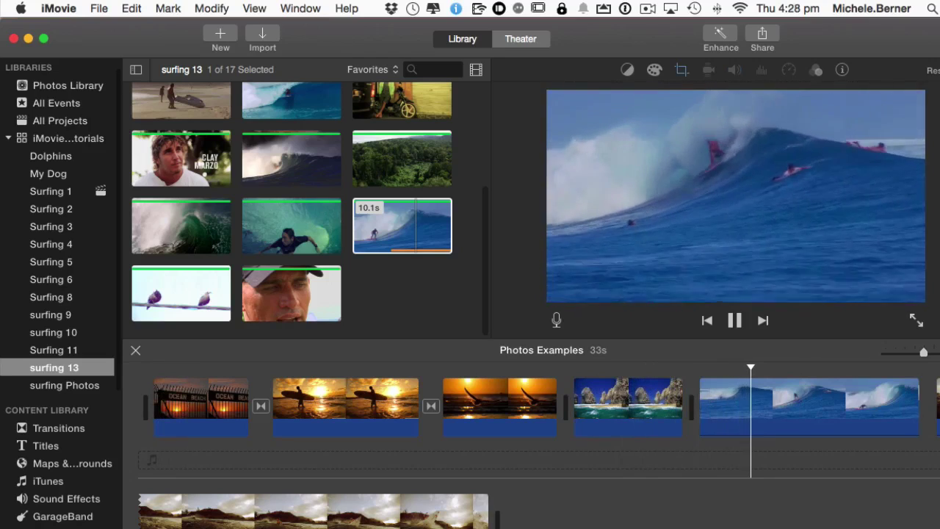
key(space)
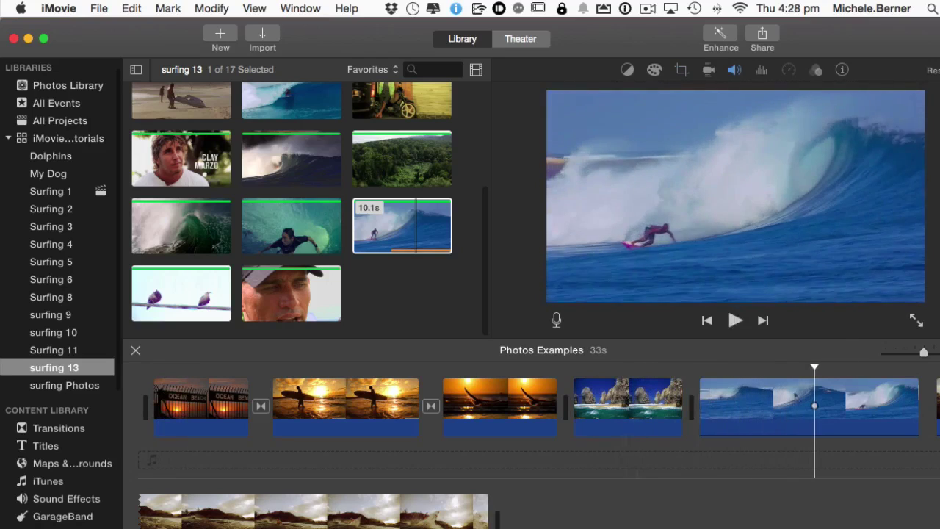